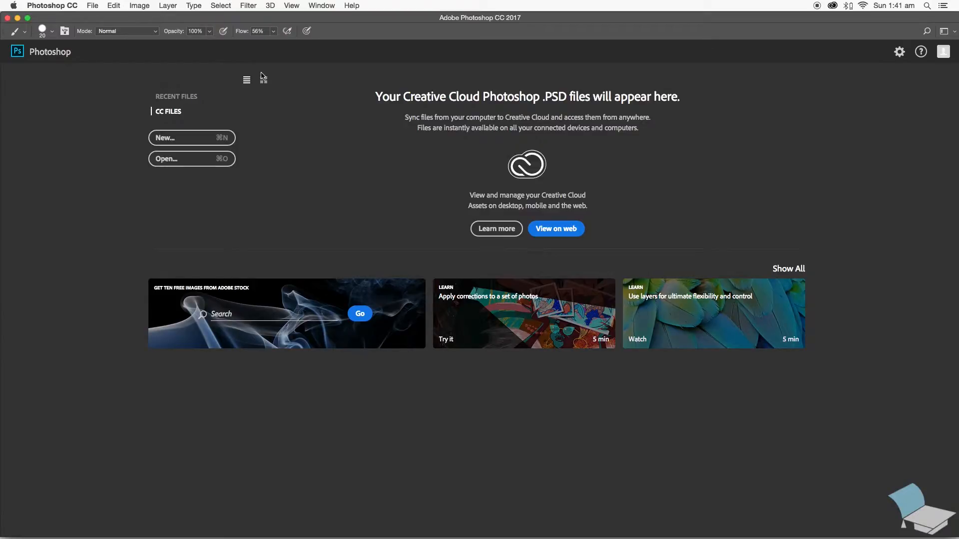
{"action": "left_click", "coordinate": [834, 7]}
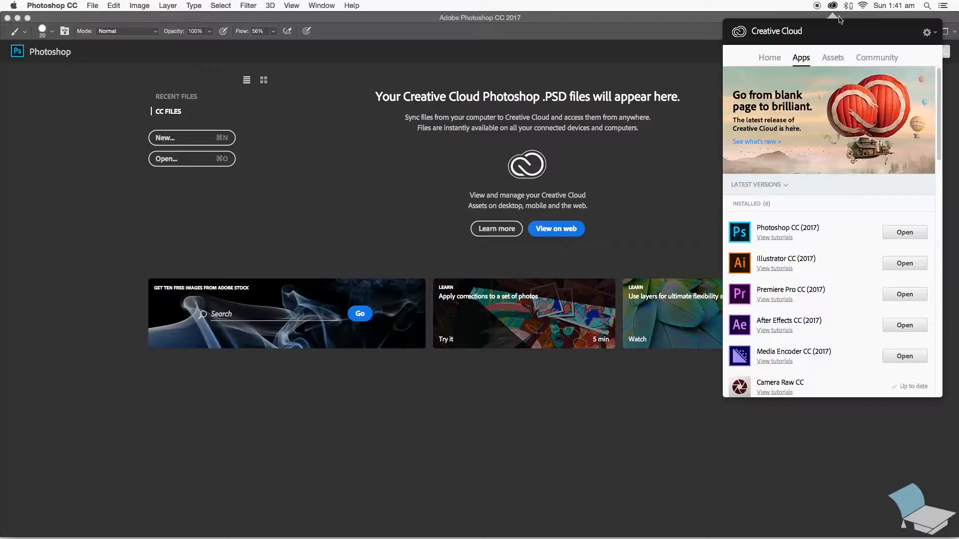
{"action": "left_click", "coordinate": [672, 38]}
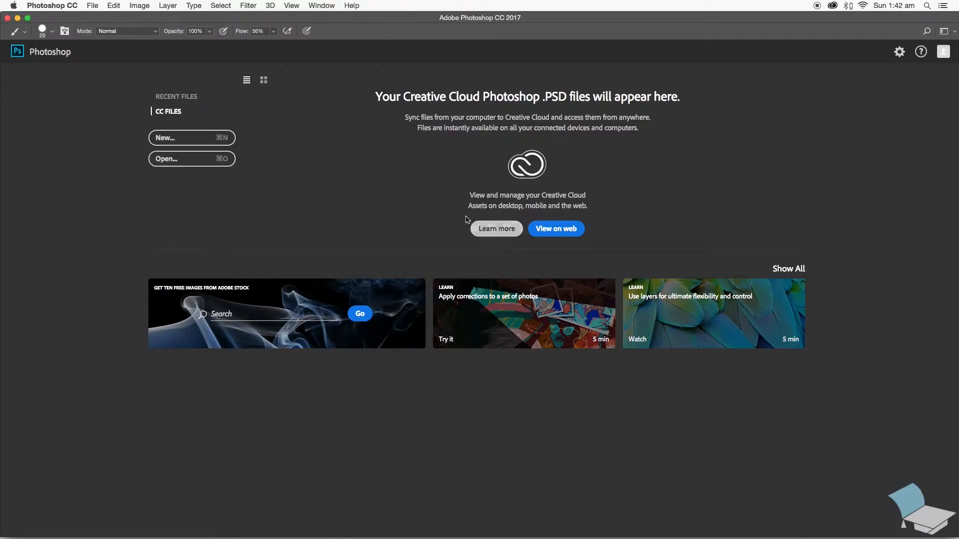
Open the image Cricket1.JPG from the Edupedia folder
{"action": "left_click", "coordinate": [202, 160]}
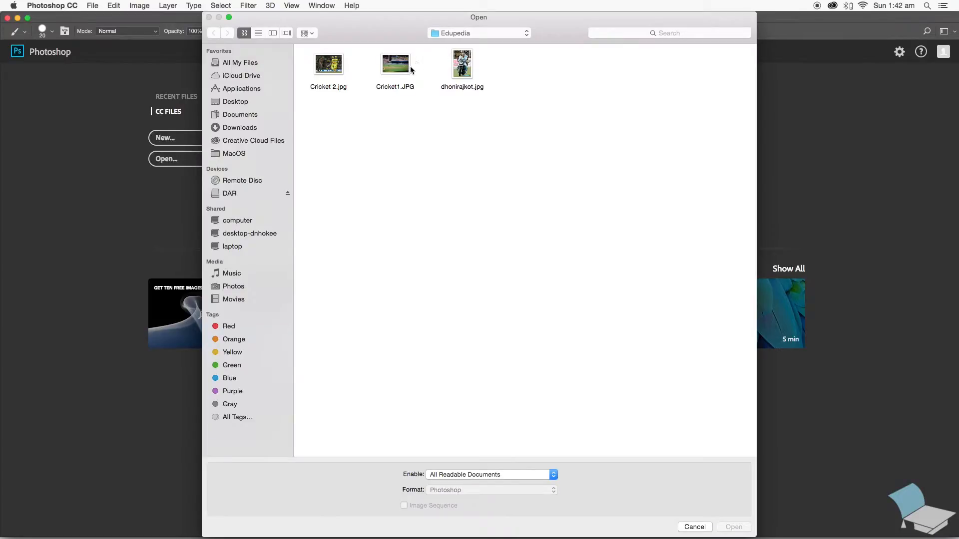
{"action": "left_click", "coordinate": [407, 64]}
{"action": "double_click", "coordinate": [407, 65]}
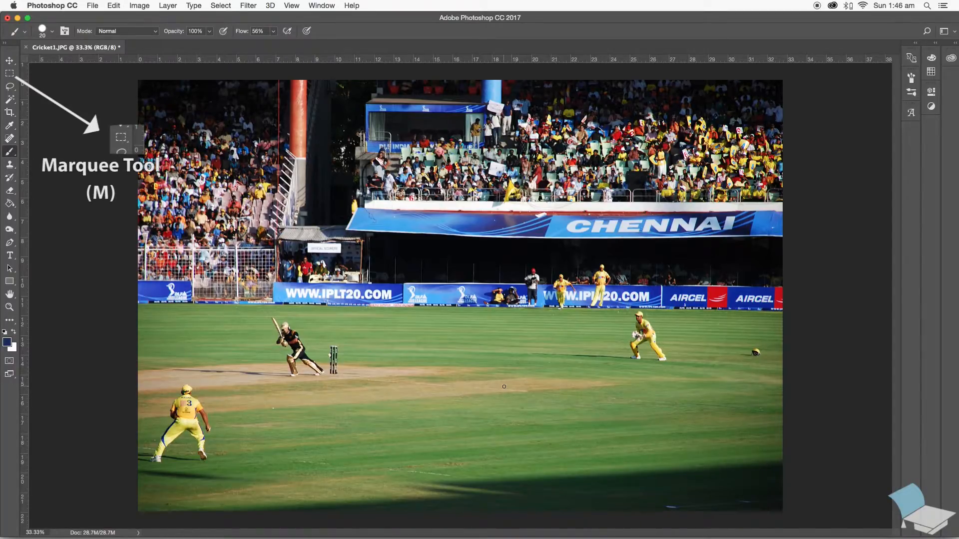
Draw a rectangular marquee selection around the fielder in yellow at the photo's lower left, redrawing it once
{"action": "left_click", "coordinate": [9, 75]}
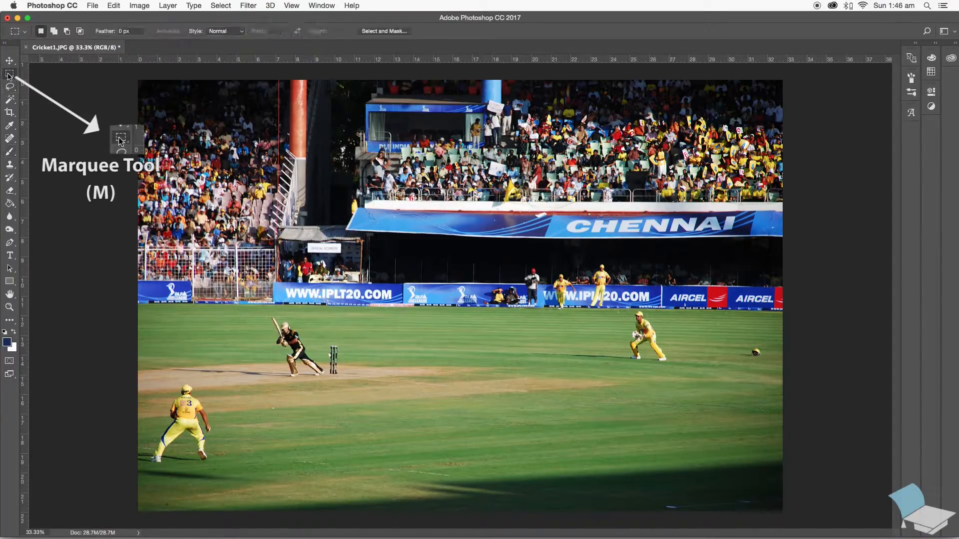
{"action": "left_click_drag", "start_coordinate": [145, 373], "coordinate": [229, 470]}
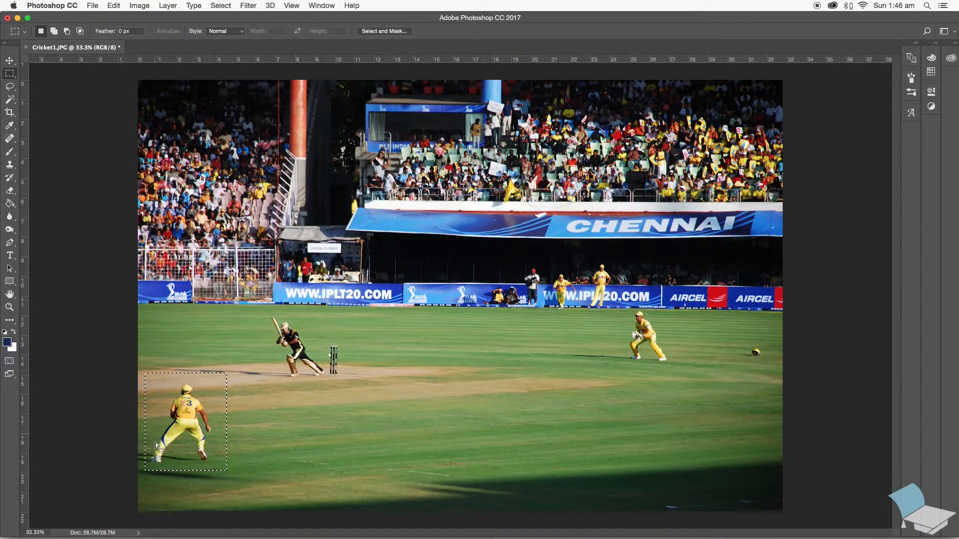
{"action": "left_click", "coordinate": [203, 422]}
{"action": "left_click_drag", "start_coordinate": [150, 374], "coordinate": [223, 471]}
Clear the rectangular selection and outline the lower-left fielder in yellow with the freehand Lasso tool
{"action": "left_click", "coordinate": [9, 86]}
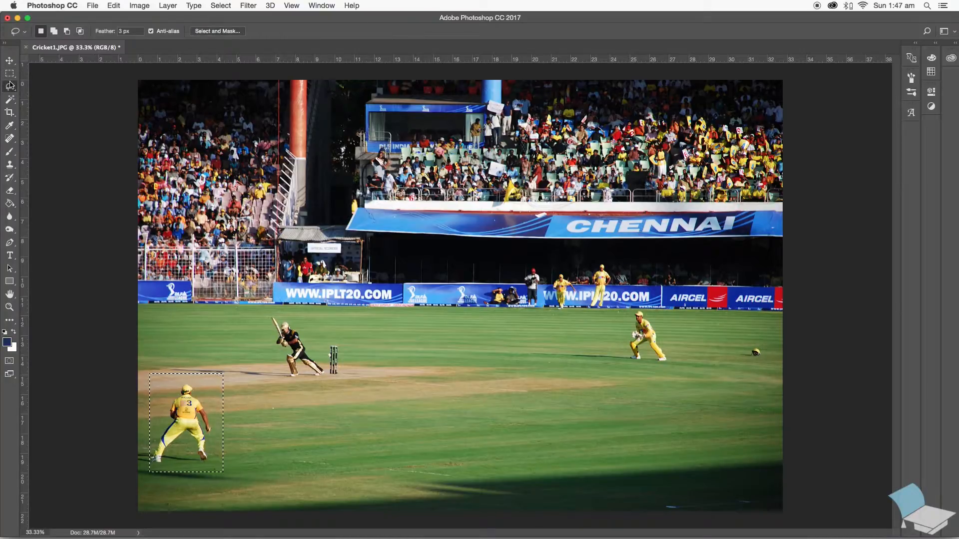
{"action": "right_click", "coordinate": [14, 89]}
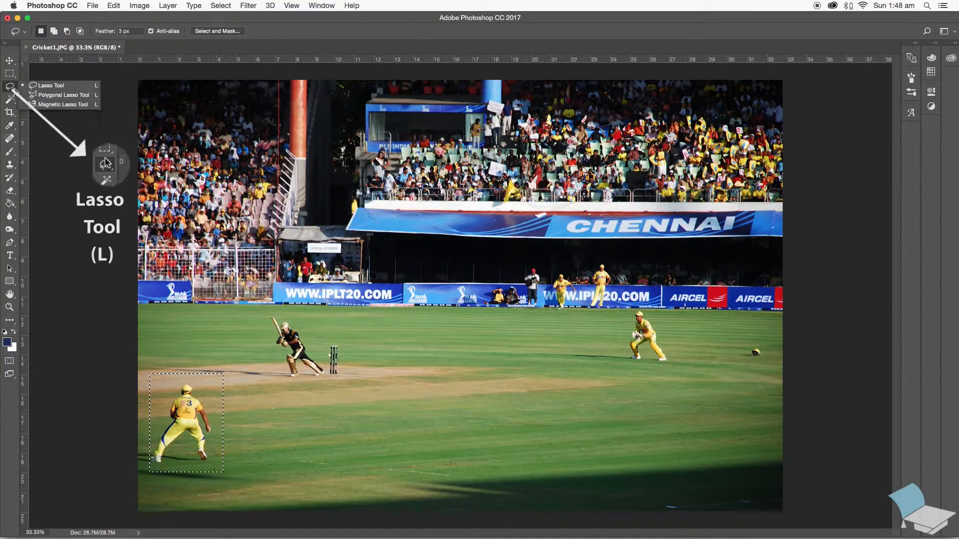
{"action": "left_click", "coordinate": [14, 90]}
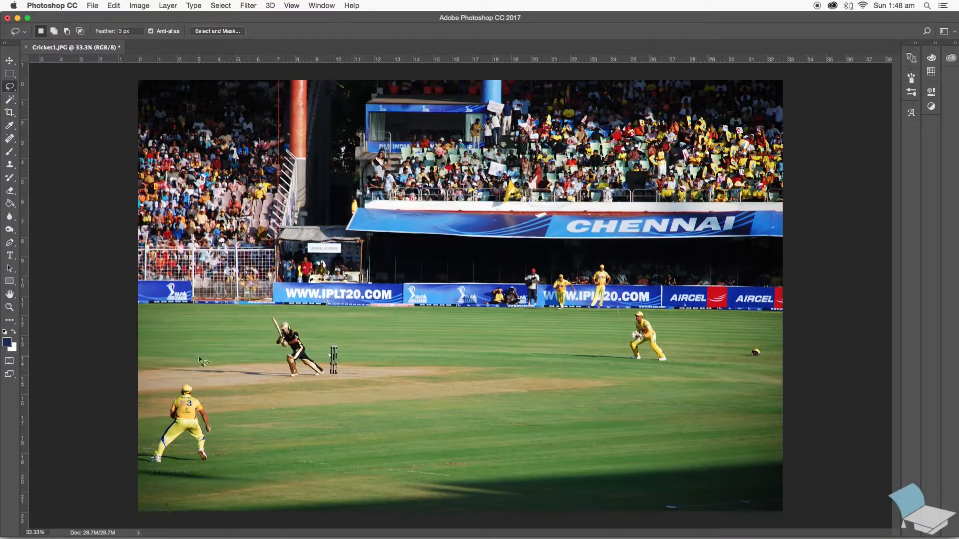
{"action": "mouse_move", "coordinate": [178, 379]}
{"action": "left_mouse_down"}
{"action": "mouse_move", "coordinate": [146, 455]}
{"action": "mouse_move", "coordinate": [151, 467]}
{"action": "mouse_move", "coordinate": [186, 441]}
{"action": "mouse_move", "coordinate": [192, 459]}
{"action": "mouse_move", "coordinate": [213, 456]}
{"action": "left_mouse_up"}
{"action": "left_click_drag", "start_coordinate": [210, 413], "coordinate": [183, 376]}
Show the Layers panel and copy and paste the selected fielder onto a new layer
{"action": "left_click", "coordinate": [318, 6]}
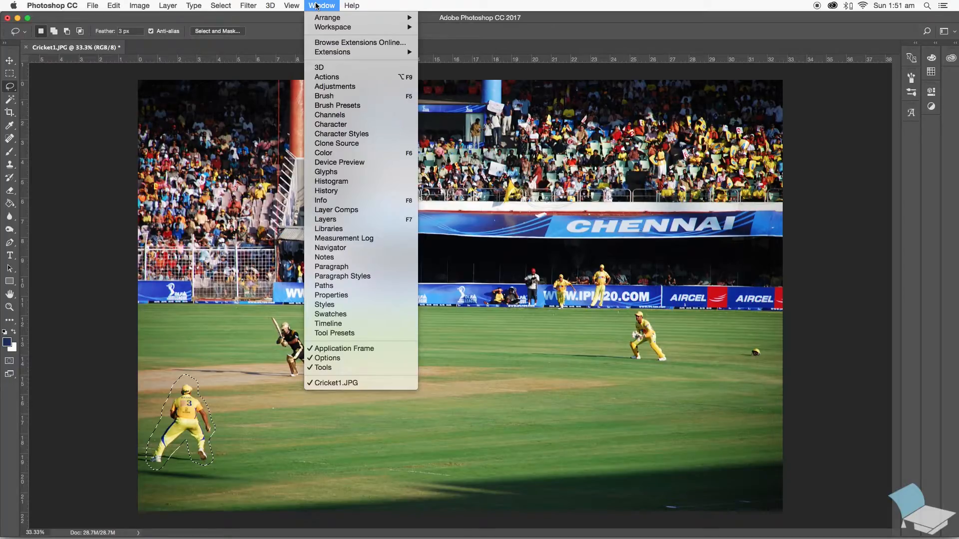
{"action": "left_click", "coordinate": [390, 218]}
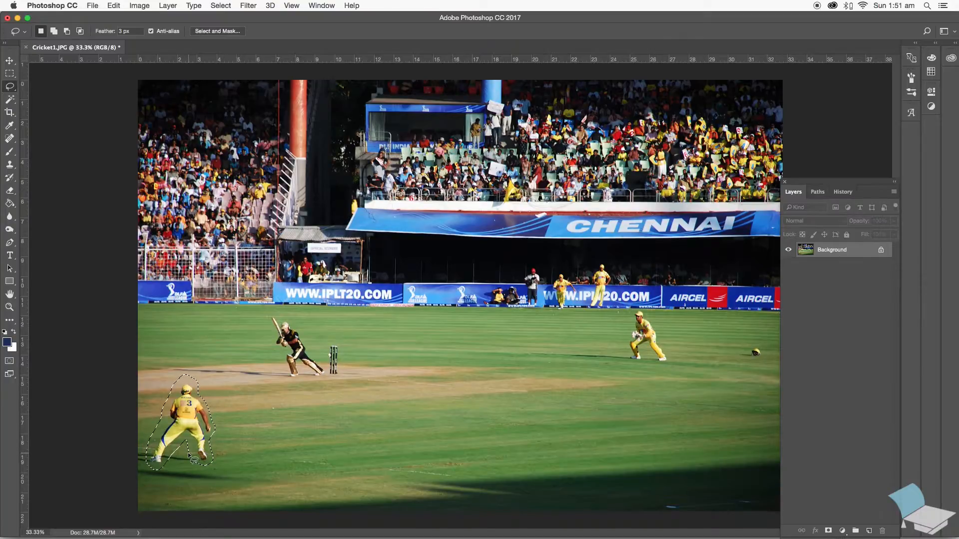
{"action": "left_click", "coordinate": [114, 6]}
{"action": "left_click", "coordinate": [142, 77]}
{"action": "left_click", "coordinate": [114, 6]}
{"action": "left_click", "coordinate": [134, 97]}
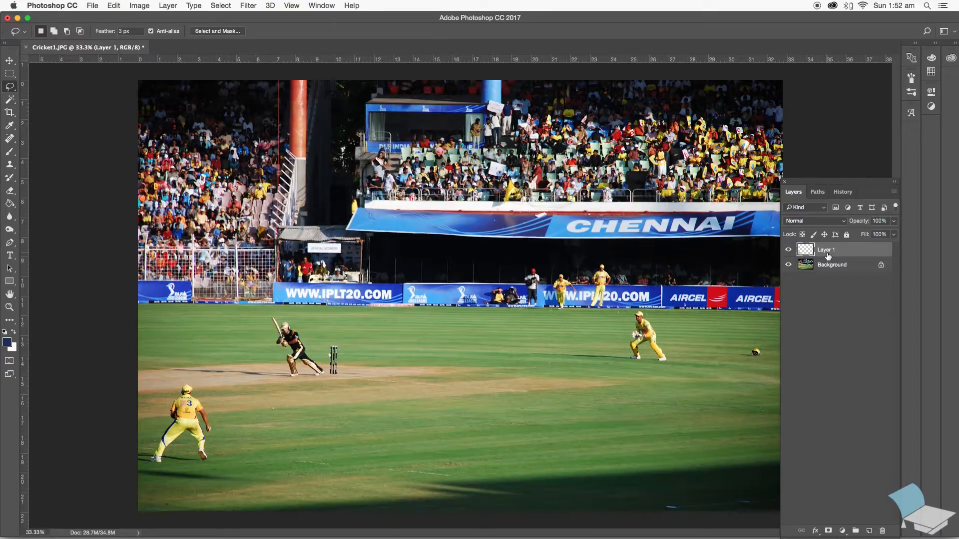
Rename the pasted fielder's layer as Raina
{"action": "double_click", "coordinate": [826, 250]}
{"action": "type", "text": "Raina"}
{"action": "left_click", "coordinate": [832, 341]}
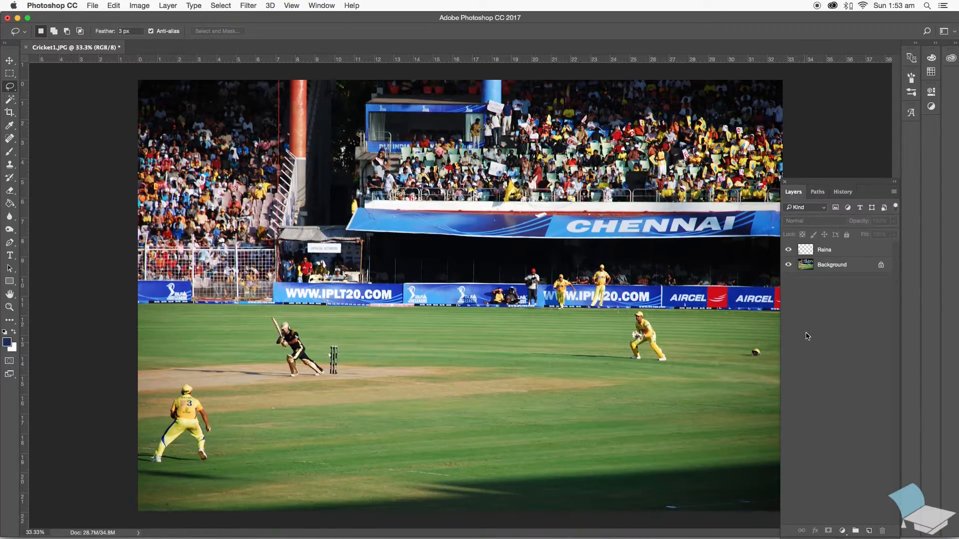
Temporarily hide the Background layer to inspect the cut-out fielder, leaving the Raina layer selected
{"action": "left_click", "coordinate": [789, 264]}
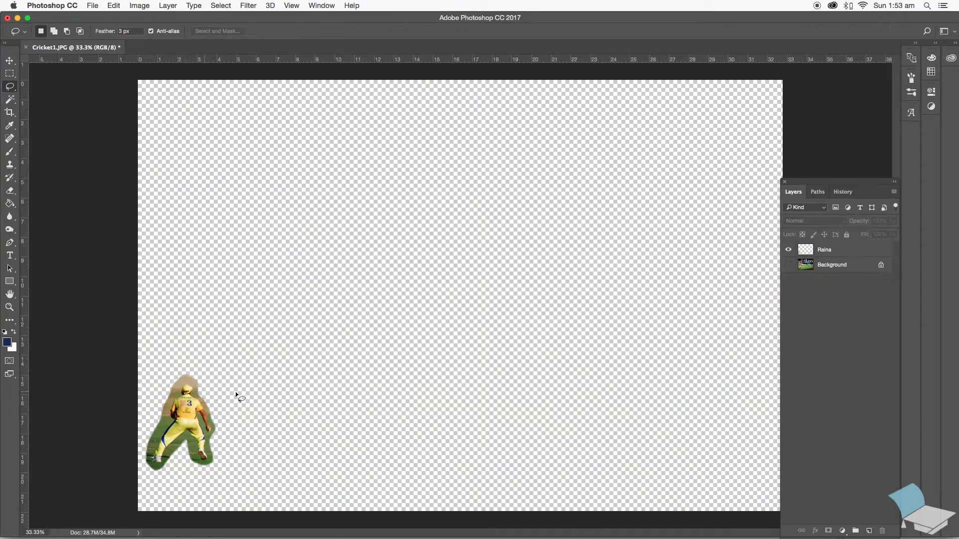
{"action": "left_click", "coordinate": [838, 251]}
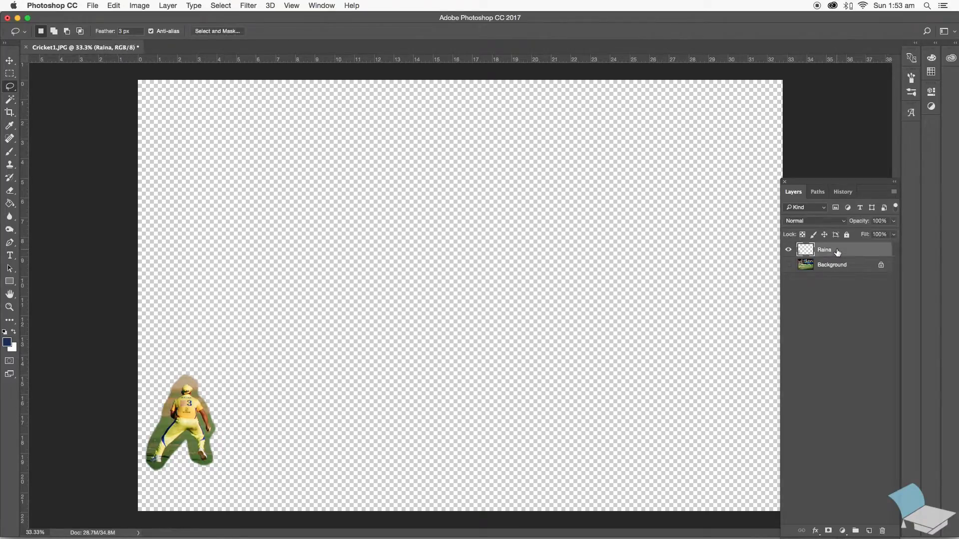
{"action": "left_click", "coordinate": [789, 265]}
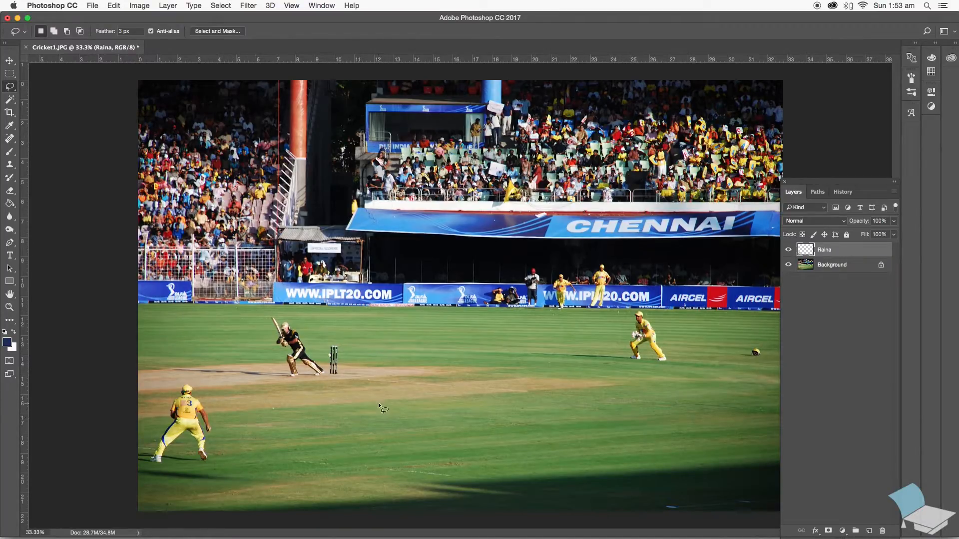
Lasso an area overlapping the fielder, try moving the Raina layer with that selection active, and undo the move
{"action": "mouse_move", "coordinate": [192, 409]}
{"action": "left_mouse_down"}
{"action": "mouse_move", "coordinate": [293, 413]}
{"action": "mouse_move", "coordinate": [313, 429]}
{"action": "mouse_move", "coordinate": [309, 446]}
{"action": "mouse_move", "coordinate": [265, 470]}
{"action": "mouse_move", "coordinate": [211, 472]}
{"action": "mouse_move", "coordinate": [193, 439]}
{"action": "left_mouse_up"}
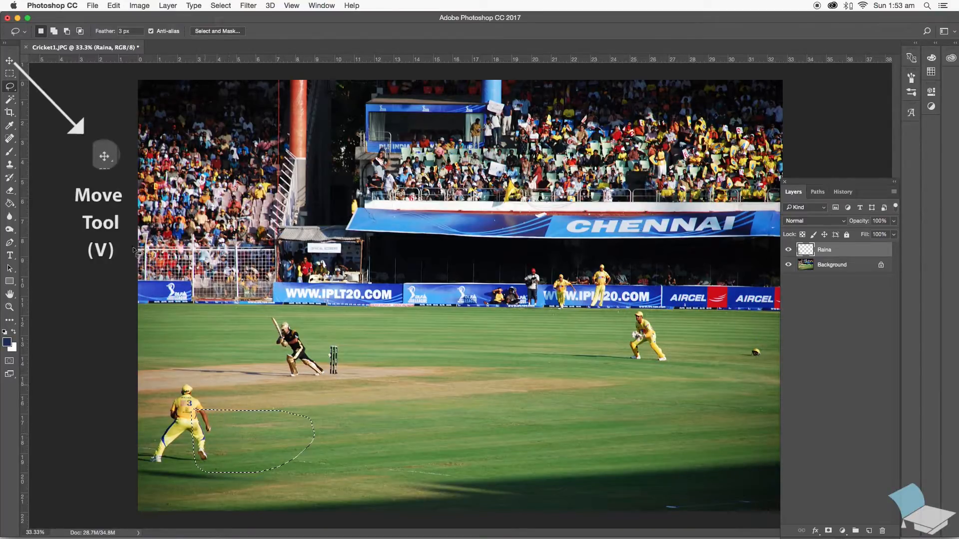
{"action": "left_click", "coordinate": [10, 59]}
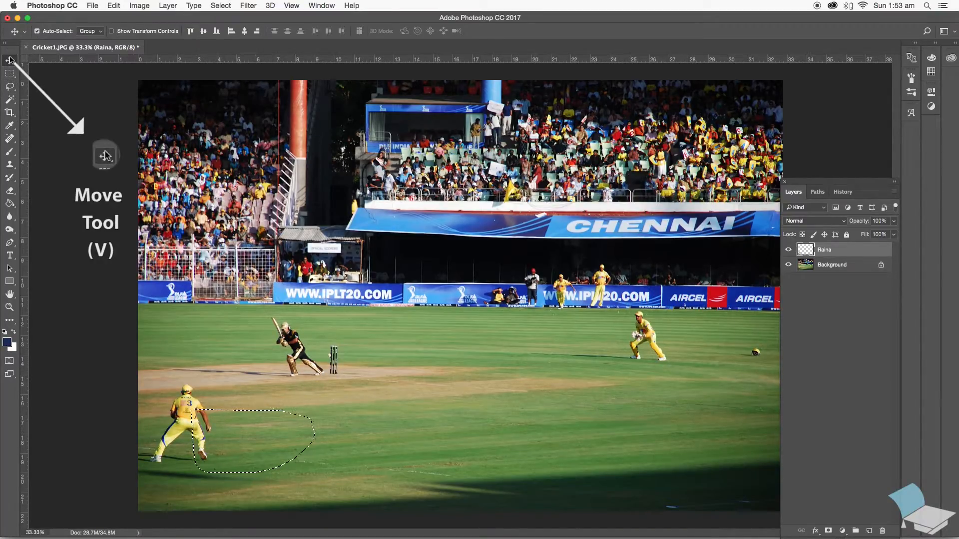
{"action": "left_click", "coordinate": [202, 424]}
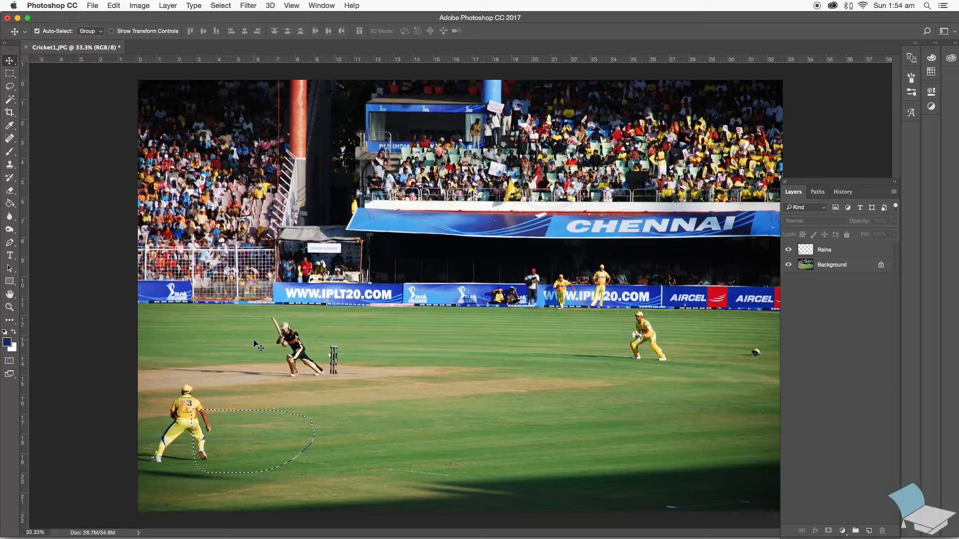
{"action": "left_click", "coordinate": [838, 253]}
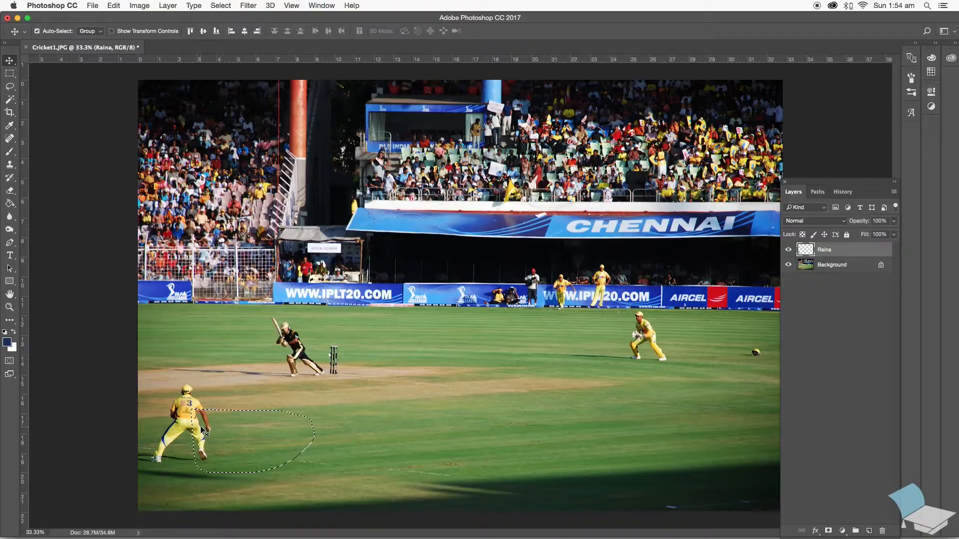
{"action": "left_click_drag", "start_coordinate": [207, 429], "coordinate": [367, 412]}
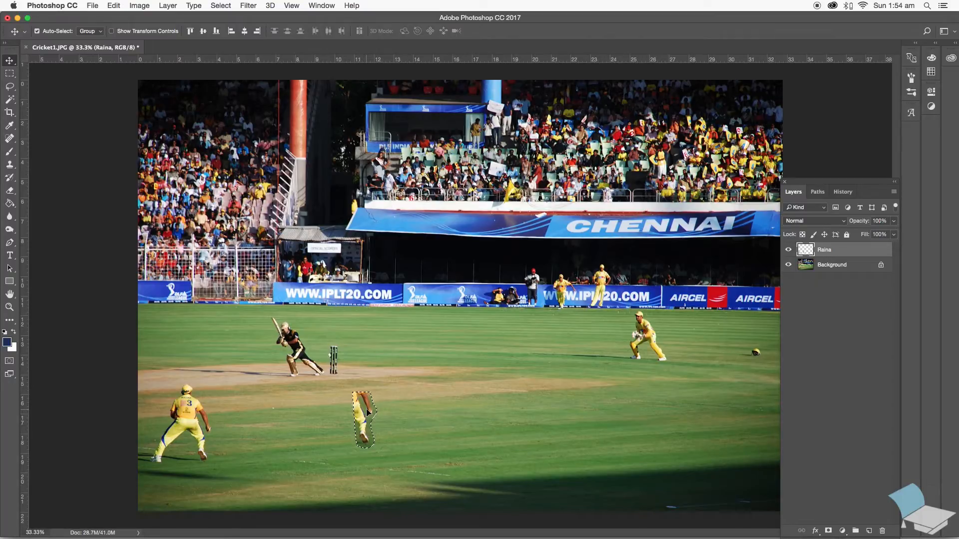
{"action": "key", "text": "super+z"}
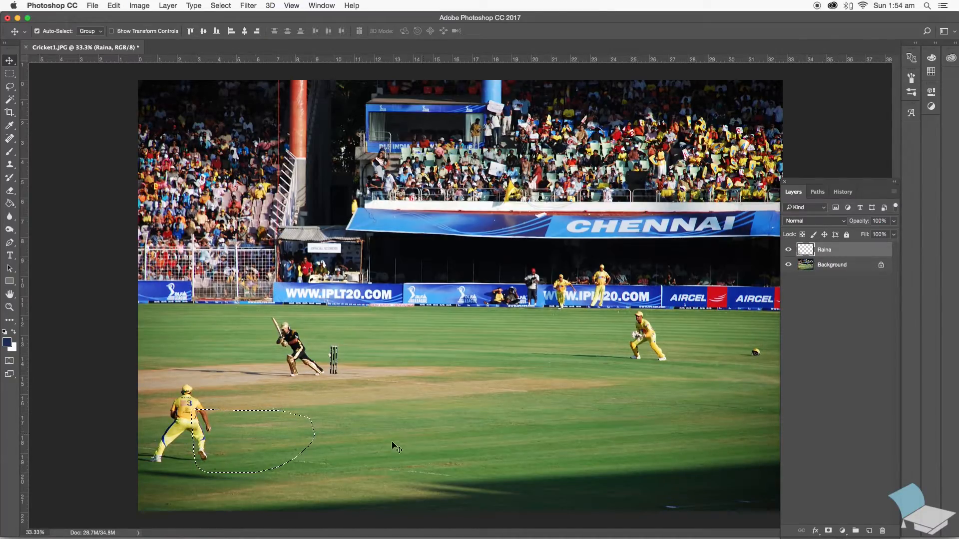
Clear the selection, lasso a loose area of grass beside the lower-left fielder, and deselect it
{"action": "left_click", "coordinate": [10, 88]}
{"action": "left_click", "coordinate": [423, 370]}
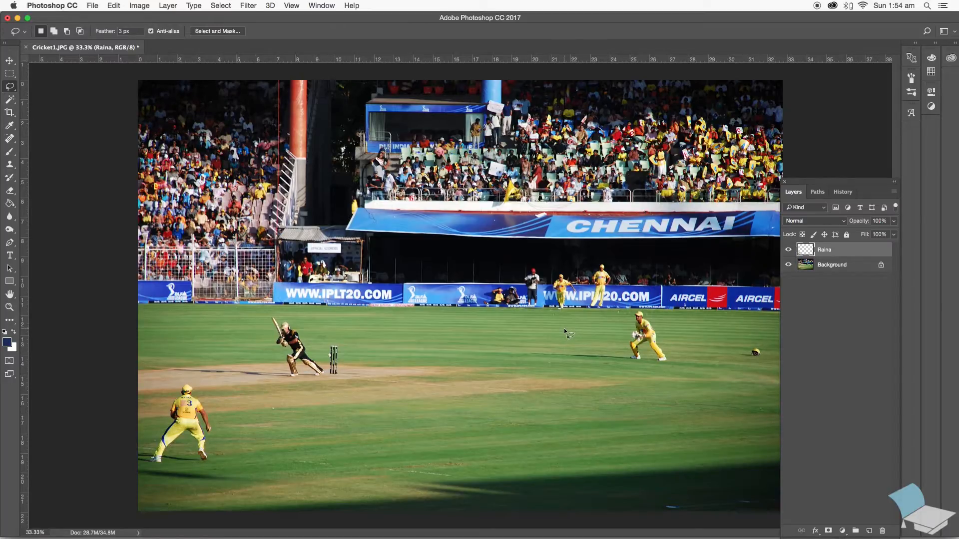
{"action": "mouse_move", "coordinate": [279, 397]}
{"action": "left_mouse_down"}
{"action": "mouse_move", "coordinate": [190, 429]}
{"action": "mouse_move", "coordinate": [285, 454]}
{"action": "mouse_move", "coordinate": [288, 400]}
{"action": "left_mouse_up"}
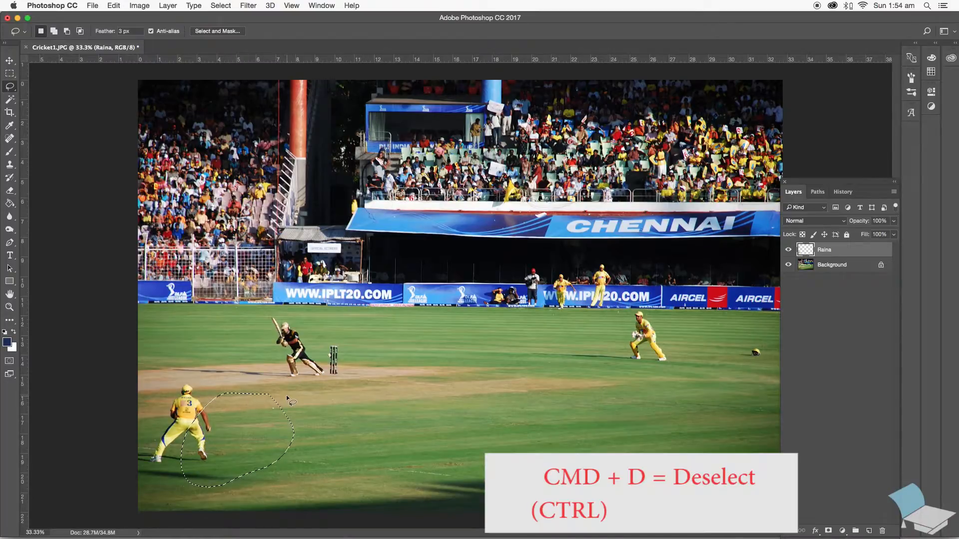
{"action": "key", "text": "super+d"}
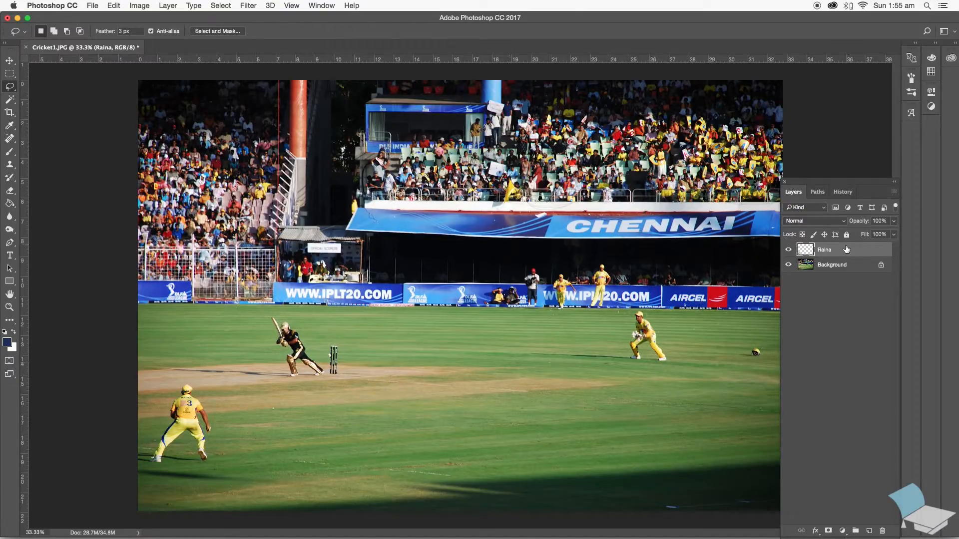
Move the Raina layer's fielder across the field to the grass just below the wicketkeeper in yellow
{"action": "left_click", "coordinate": [10, 60]}
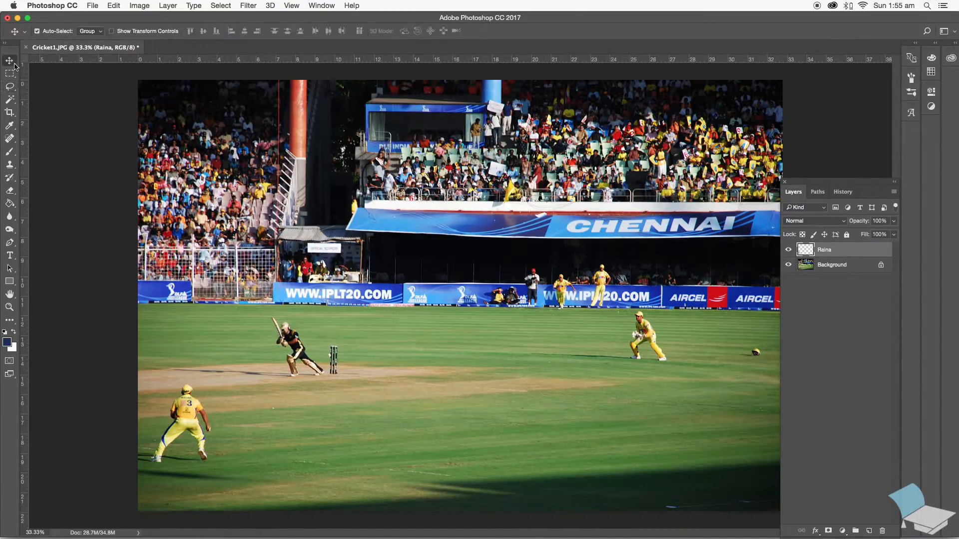
{"action": "left_click_drag", "start_coordinate": [179, 422], "coordinate": [569, 412]}
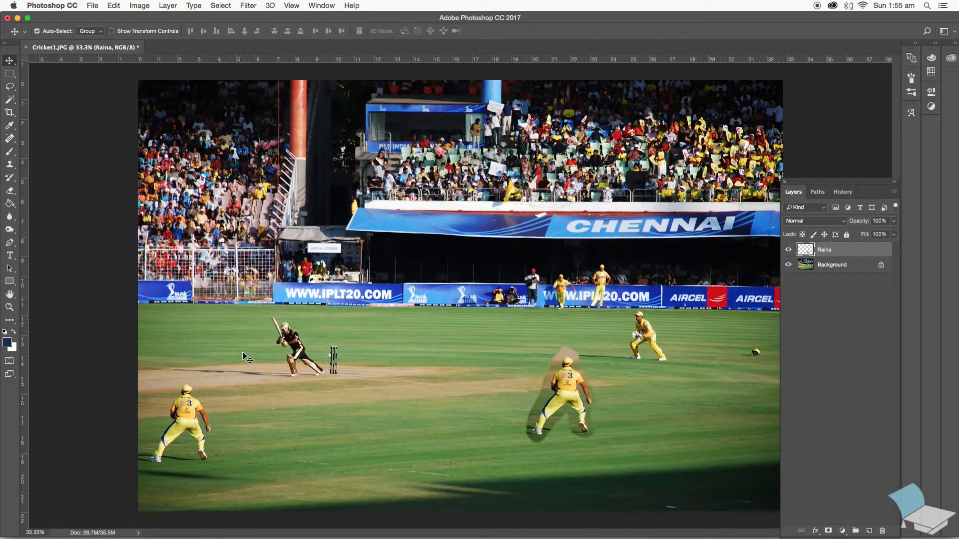
Outline the original lower-left fielder on the Background layer with the freehand Lasso tool
{"action": "left_click", "coordinate": [6, 88]}
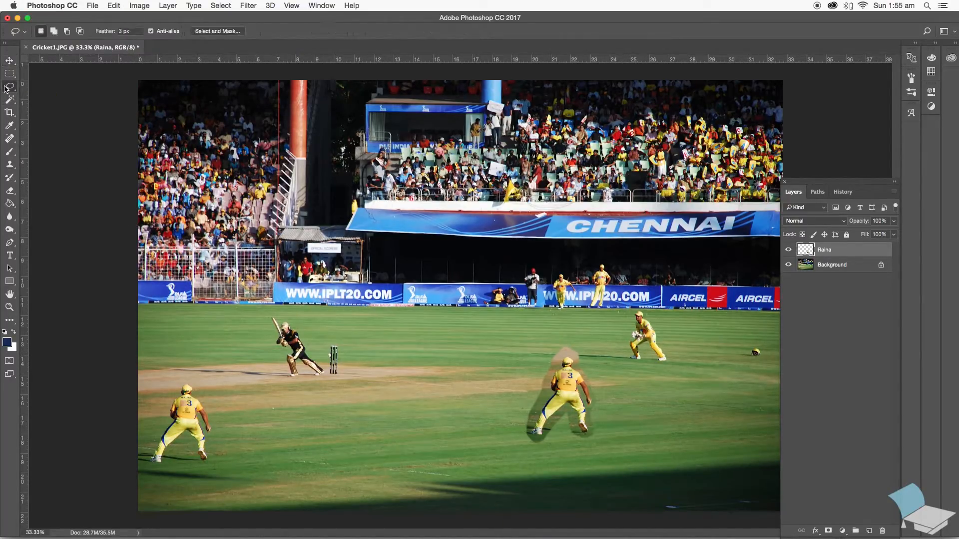
{"action": "left_click", "coordinate": [842, 269]}
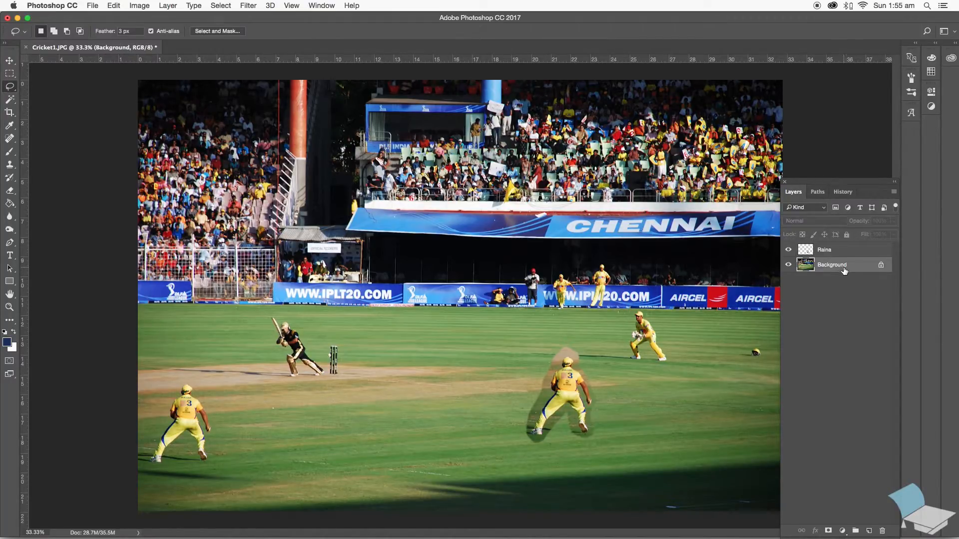
{"action": "mouse_move", "coordinate": [197, 383]}
{"action": "left_mouse_down"}
{"action": "mouse_move", "coordinate": [217, 419]}
{"action": "mouse_move", "coordinate": [213, 468]}
{"action": "mouse_move", "coordinate": [134, 465]}
{"action": "mouse_move", "coordinate": [130, 450]}
{"action": "mouse_move", "coordinate": [152, 448]}
{"action": "mouse_move", "coordinate": [163, 399]}
{"action": "mouse_move", "coordinate": [199, 383]}
{"action": "left_mouse_up"}
Fill the selected original fielder with Content-Aware contents to remove him from the Background layer, and deselect
{"action": "left_click", "coordinate": [114, 6]}
{"action": "left_click", "coordinate": [166, 167]}
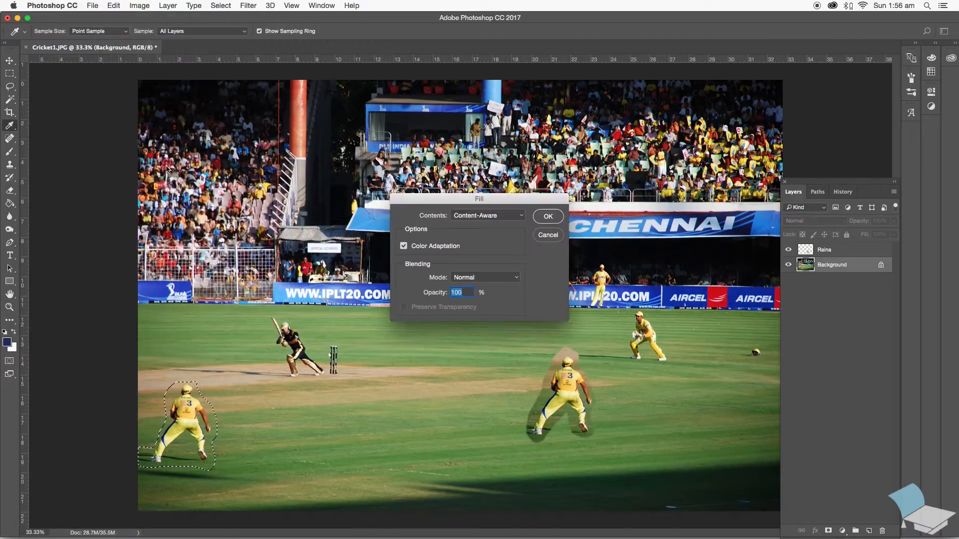
{"action": "left_click", "coordinate": [463, 215]}
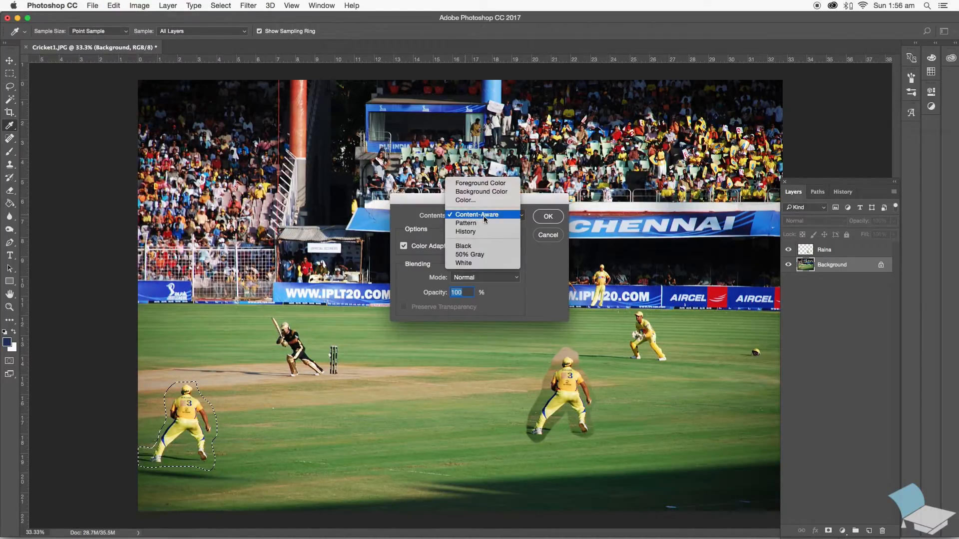
{"action": "left_click", "coordinate": [484, 216]}
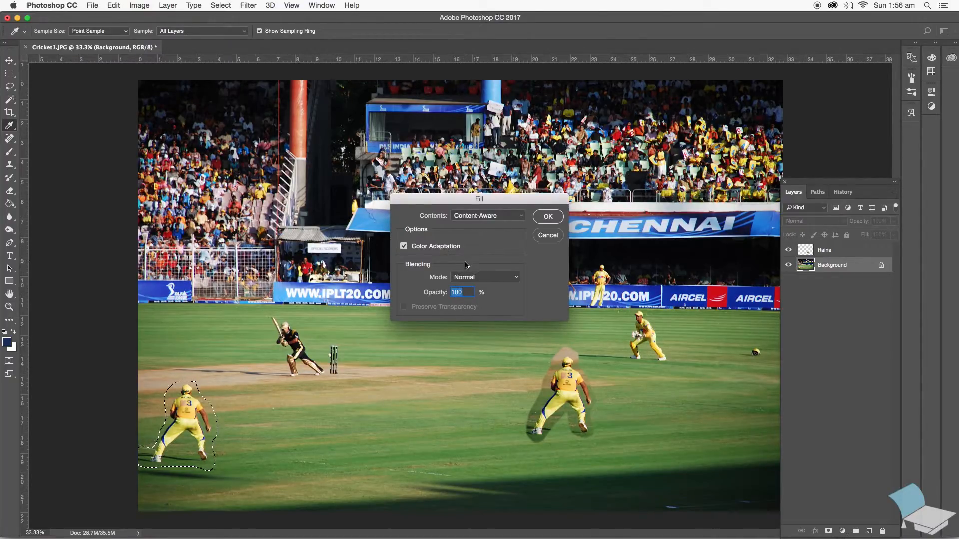
{"action": "left_click", "coordinate": [548, 216]}
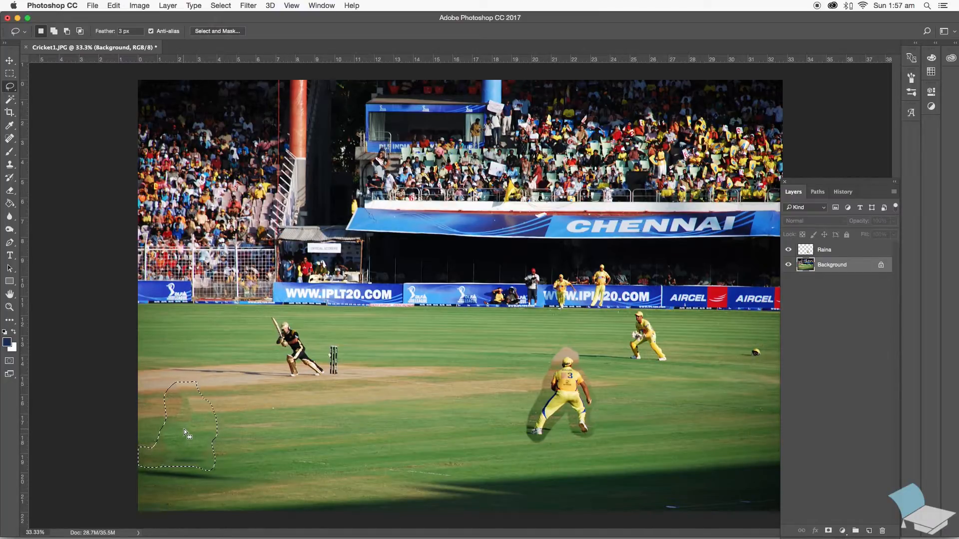
{"action": "key", "text": "super+d"}
Select the Raina layer and set the Eraser tool's brush size to 35 px
{"action": "left_click", "coordinate": [838, 255]}
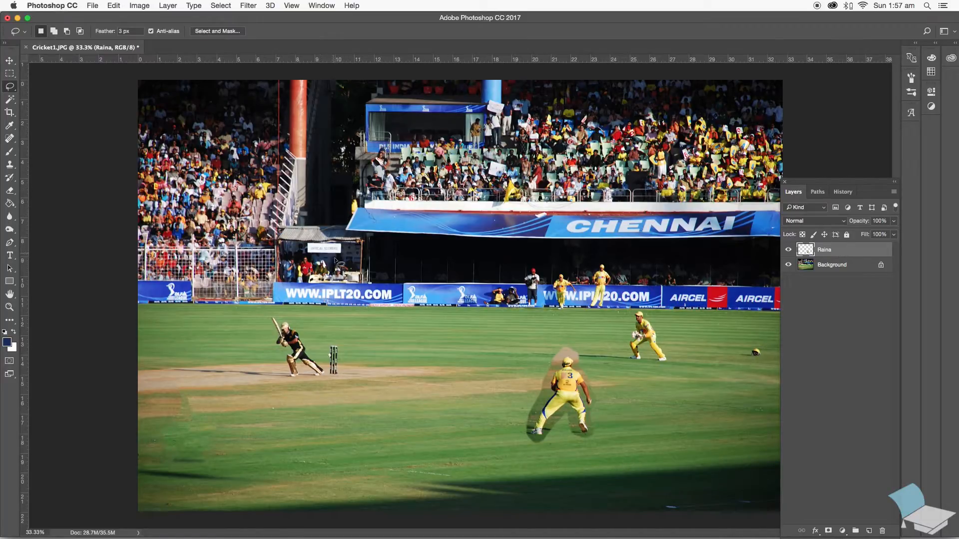
{"action": "left_click", "coordinate": [10, 190]}
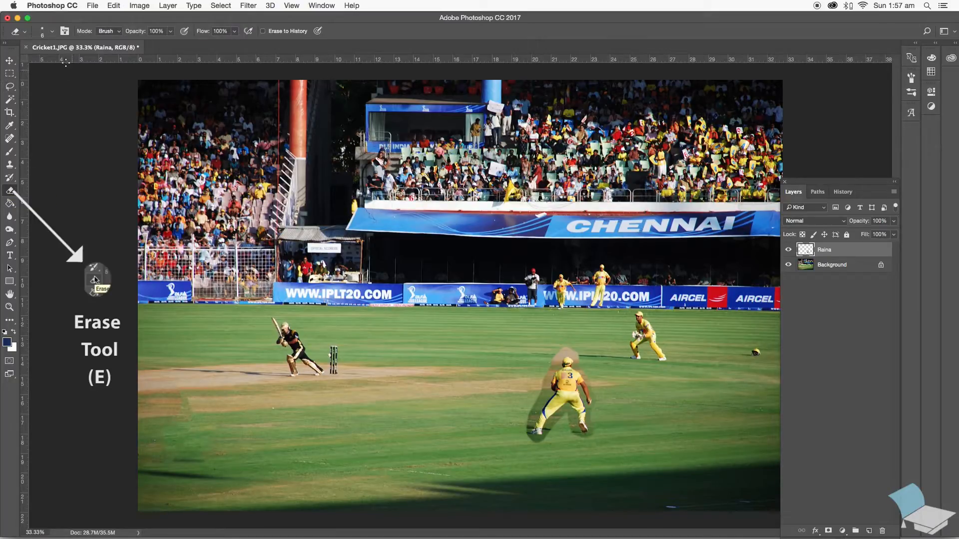
{"action": "left_click", "coordinate": [52, 33]}
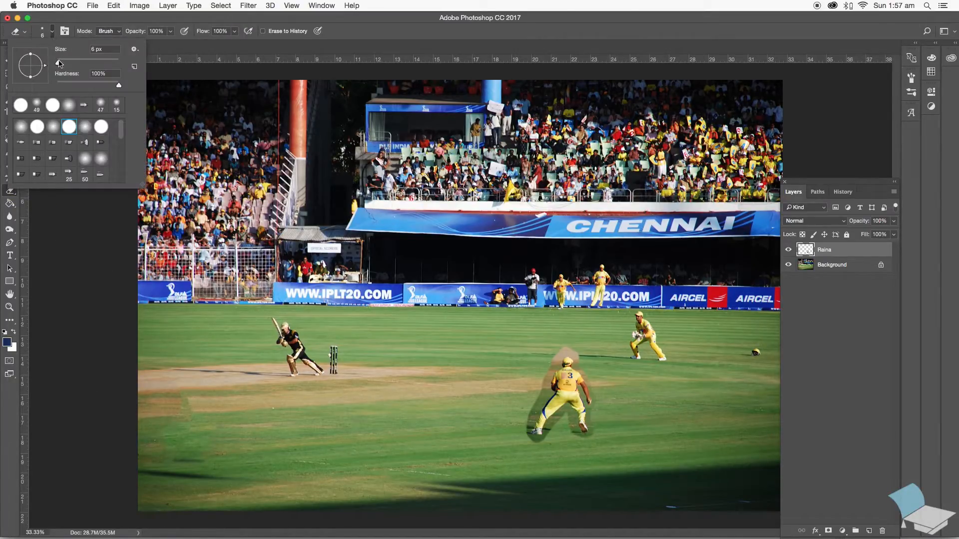
{"action": "left_click", "coordinate": [52, 33]}
{"action": "left_click", "coordinate": [52, 33]}
{"action": "left_click_drag", "start_coordinate": [58, 63], "coordinate": [67, 65]}
{"action": "left_click", "coordinate": [546, 365]}
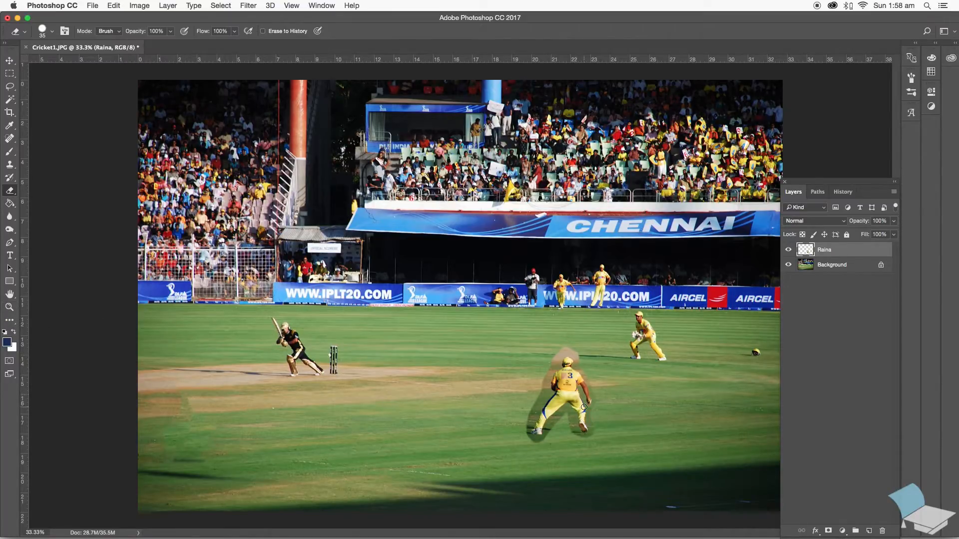
Erase part of the dark grass patch between the fielder's legs on the Raina layer with the hard eraser
{"action": "scroll", "coordinate": [584, 407], "scroll_direction": "up", "scroll_amount": 5}
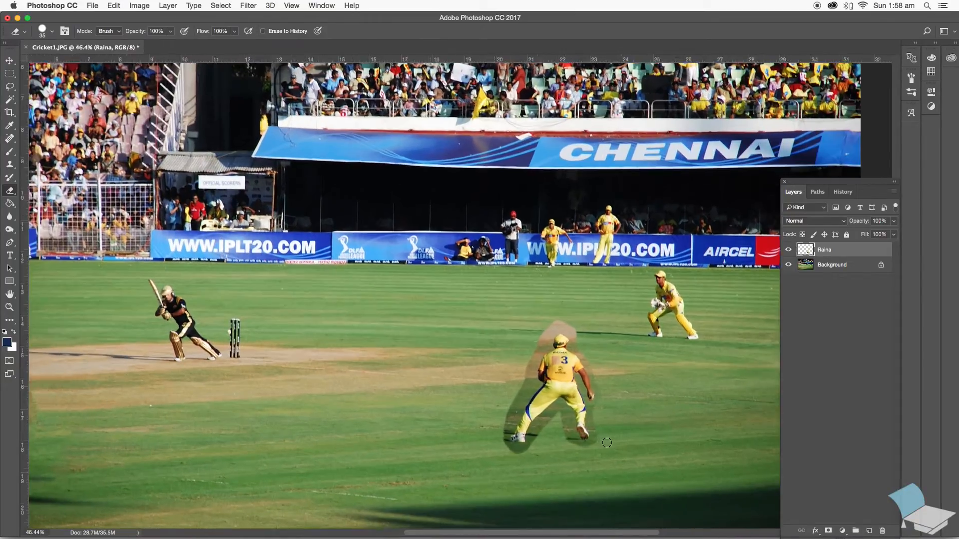
{"action": "scroll", "coordinate": [607, 443], "scroll_direction": "down", "scroll_amount": 2}
{"action": "scroll", "coordinate": [607, 443], "scroll_direction": "down", "scroll_amount": 4}
{"action": "scroll", "coordinate": [592, 420], "scroll_direction": "up", "scroll_amount": 3}
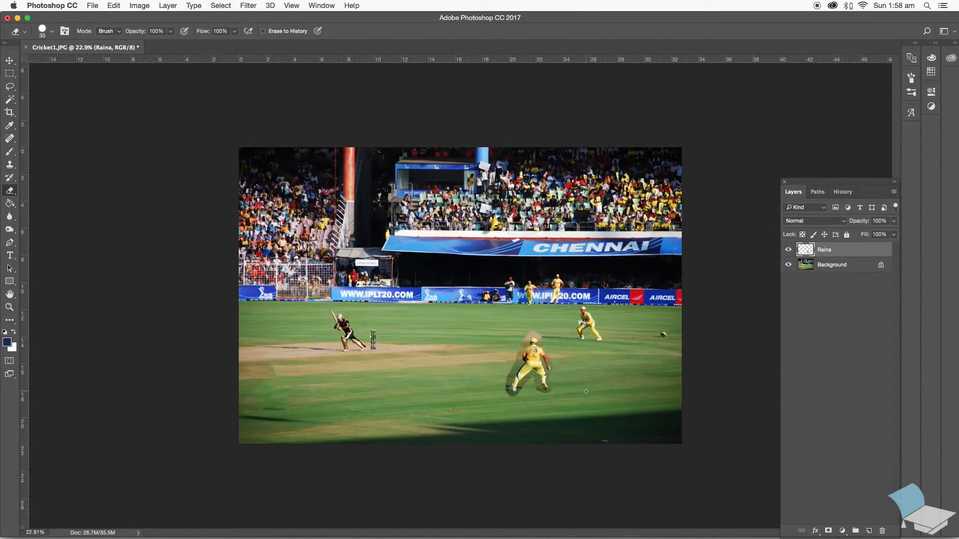
{"action": "scroll", "coordinate": [593, 421], "scroll_direction": "up", "scroll_amount": 3}
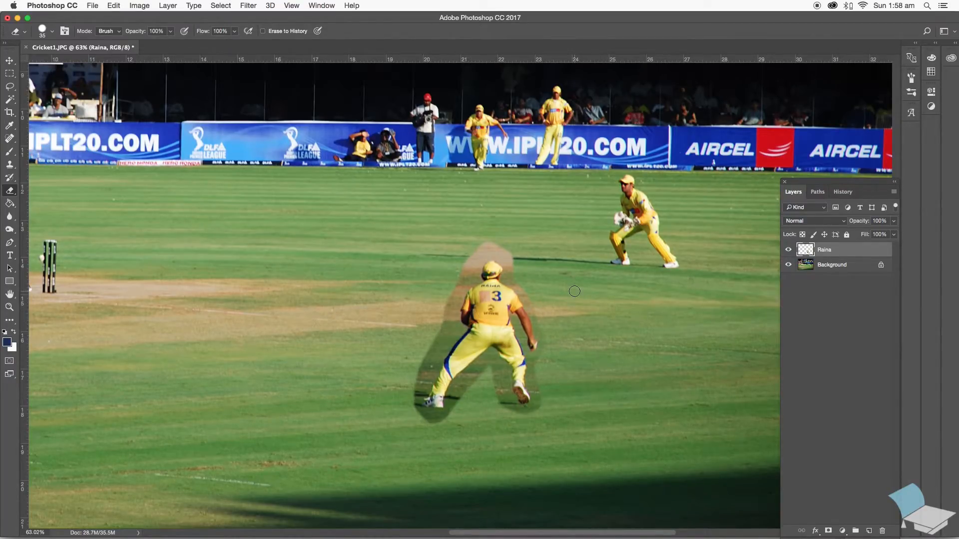
{"action": "scroll", "coordinate": [575, 337], "scroll_direction": "up", "scroll_amount": 3}
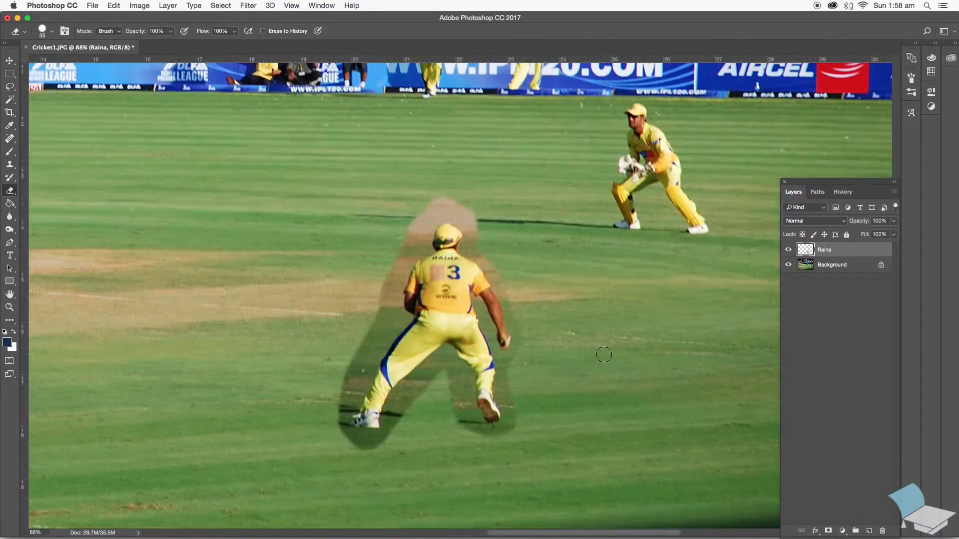
{"action": "scroll", "coordinate": [601, 356], "scroll_direction": "up", "scroll_amount": 1}
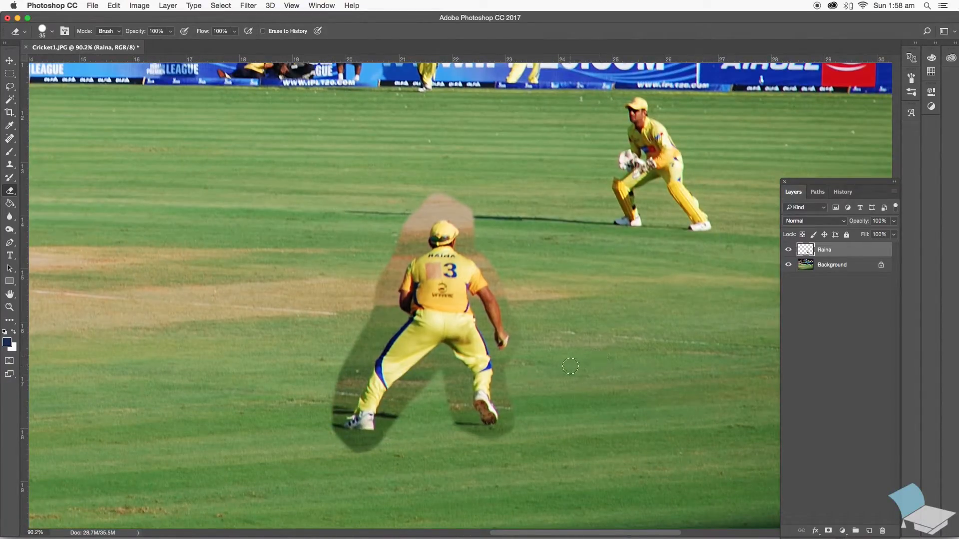
{"action": "mouse_move", "coordinate": [446, 364]}
{"action": "left_mouse_down"}
{"action": "mouse_move", "coordinate": [430, 366]}
{"action": "mouse_move", "coordinate": [417, 383]}
{"action": "mouse_move", "coordinate": [440, 374]}
{"action": "mouse_move", "coordinate": [423, 383]}
{"action": "left_mouse_up"}
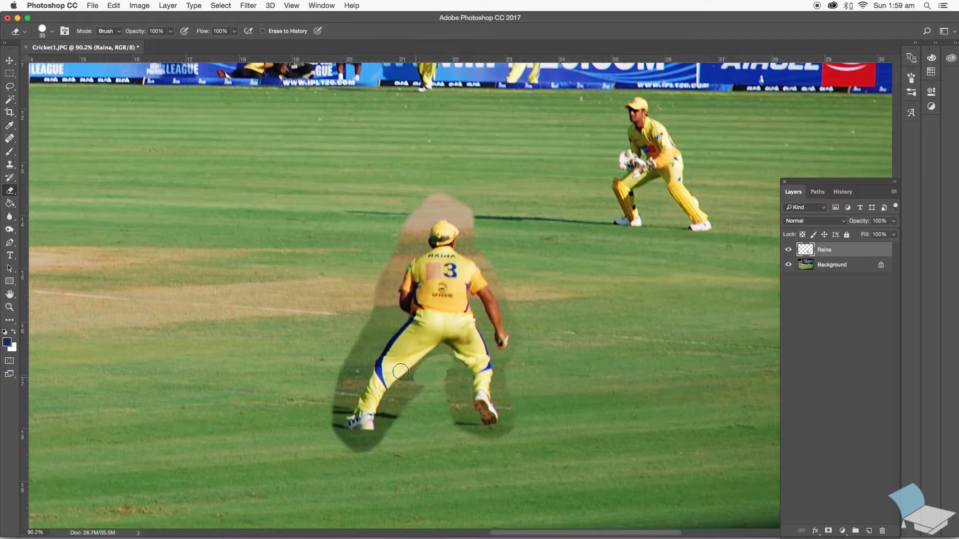
Erase the leftover grass all around the fielder on the Raina layer with a soft 35 px eraser at 0% hardness
{"action": "left_click", "coordinate": [53, 34]}
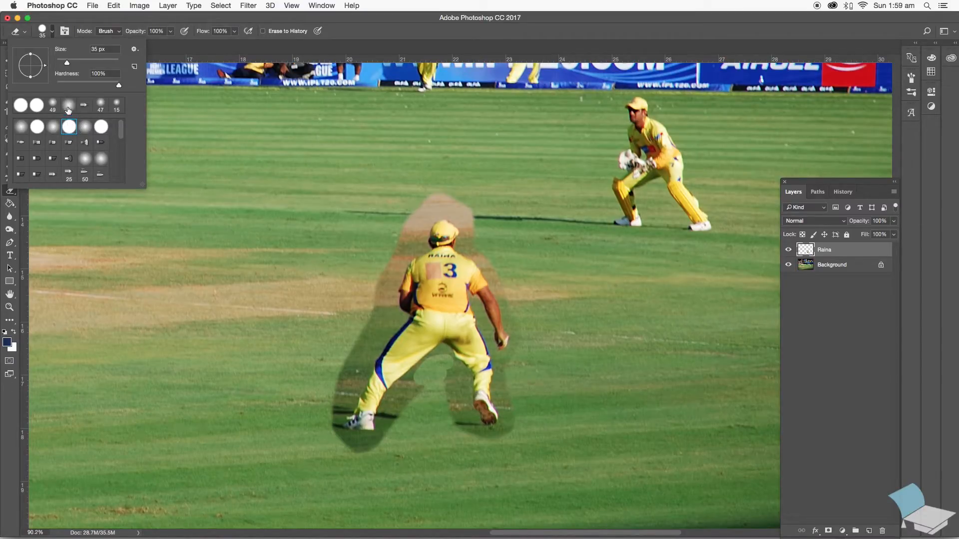
{"action": "left_click", "coordinate": [55, 127]}
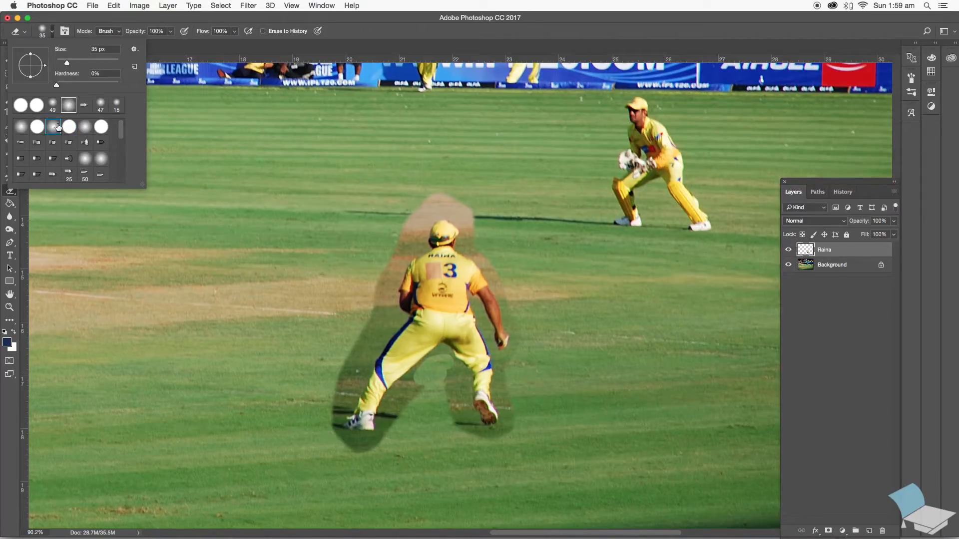
{"action": "left_click", "coordinate": [431, 362]}
{"action": "mouse_move", "coordinate": [430, 362]}
{"action": "left_mouse_down"}
{"action": "mouse_move", "coordinate": [393, 396]}
{"action": "mouse_move", "coordinate": [385, 427]}
{"action": "mouse_move", "coordinate": [443, 352]}
{"action": "mouse_move", "coordinate": [466, 376]}
{"action": "mouse_move", "coordinate": [460, 419]}
{"action": "mouse_move", "coordinate": [457, 407]}
{"action": "mouse_move", "coordinate": [450, 428]}
{"action": "mouse_move", "coordinate": [395, 411]}
{"action": "mouse_move", "coordinate": [436, 196]}
{"action": "mouse_move", "coordinate": [408, 256]}
{"action": "mouse_move", "coordinate": [403, 235]}
{"action": "mouse_move", "coordinate": [339, 374]}
{"action": "mouse_move", "coordinate": [385, 441]}
{"action": "mouse_move", "coordinate": [383, 420]}
{"action": "mouse_move", "coordinate": [333, 427]}
{"action": "mouse_move", "coordinate": [363, 372]}
{"action": "mouse_move", "coordinate": [503, 437]}
{"action": "mouse_move", "coordinate": [461, 383]}
{"action": "mouse_move", "coordinate": [487, 434]}
{"action": "mouse_move", "coordinate": [515, 324]}
{"action": "mouse_move", "coordinate": [503, 288]}
{"action": "mouse_move", "coordinate": [468, 243]}
{"action": "mouse_move", "coordinate": [408, 239]}
{"action": "mouse_move", "coordinate": [376, 345]}
{"action": "mouse_move", "coordinate": [468, 228]}
{"action": "mouse_move", "coordinate": [432, 216]}
{"action": "mouse_move", "coordinate": [509, 423]}
{"action": "left_mouse_up"}
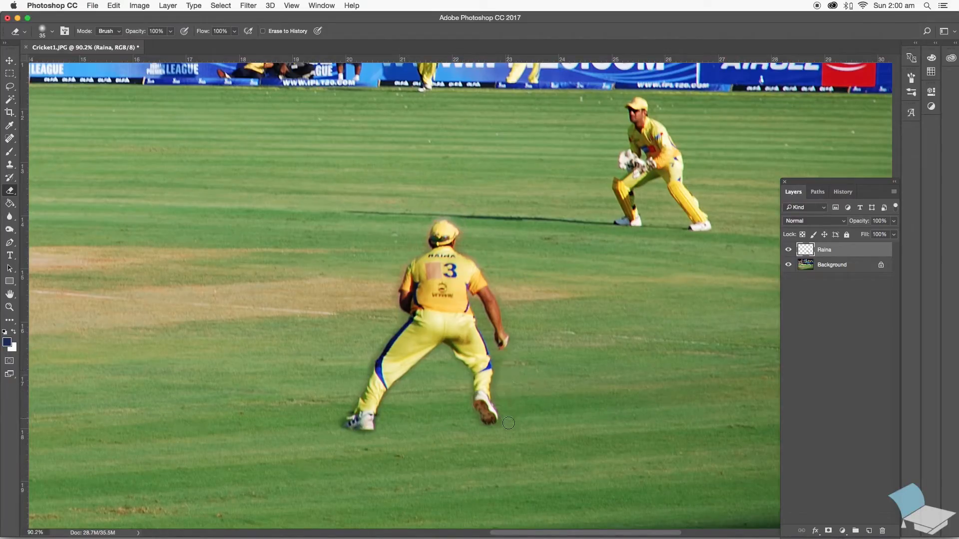
{"action": "mouse_move", "coordinate": [386, 330]}
{"action": "left_mouse_down"}
{"action": "mouse_move", "coordinate": [353, 387]}
{"action": "mouse_move", "coordinate": [358, 396]}
{"action": "mouse_move", "coordinate": [333, 415]}
{"action": "mouse_move", "coordinate": [359, 440]}
{"action": "left_mouse_up"}
{"action": "scroll", "coordinate": [360, 440], "scroll_direction": "down", "scroll_amount": 5}
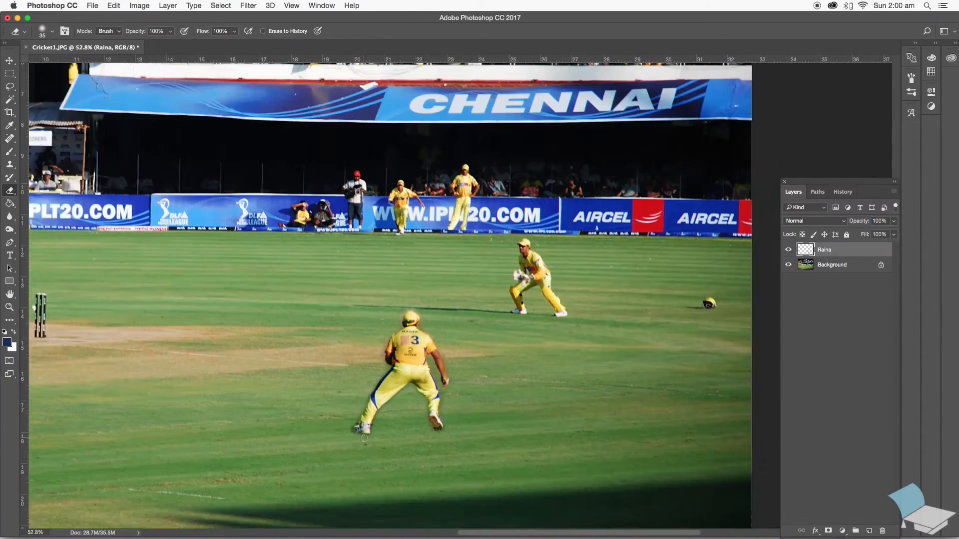
{"action": "scroll", "coordinate": [363, 438], "scroll_direction": "down", "scroll_amount": 3}
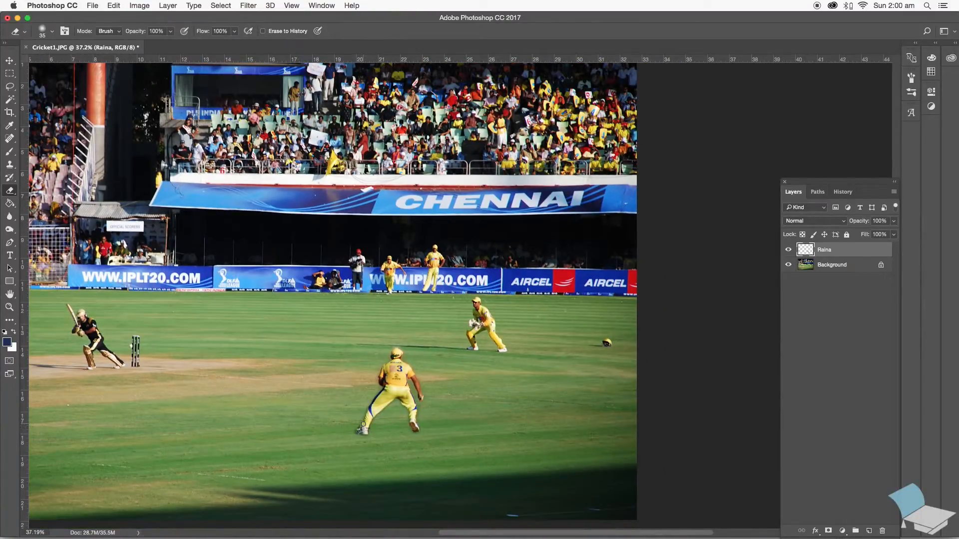
Flip the fielder on the Raina layer horizontally
{"action": "key", "text": "h"}
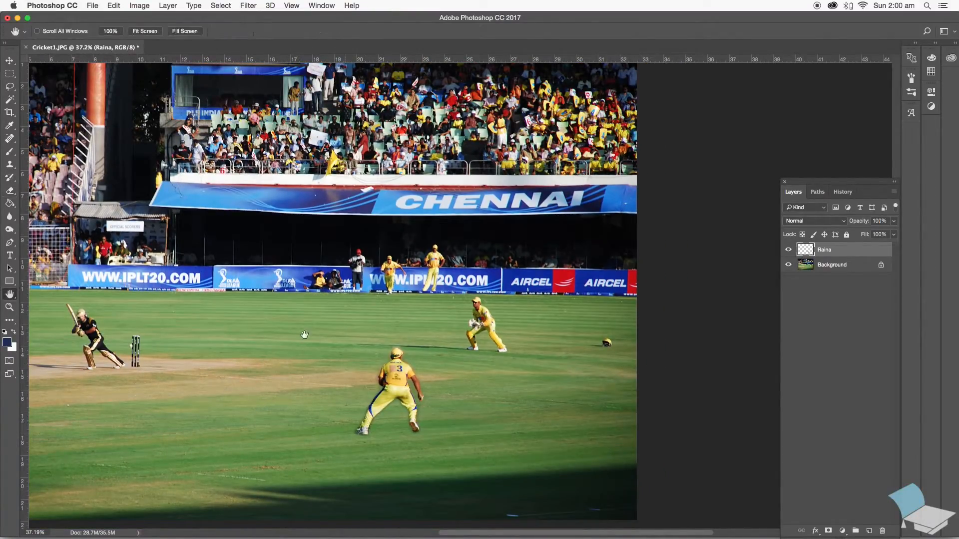
{"action": "scroll", "coordinate": [299, 332], "scroll_direction": "down", "scroll_amount": 2}
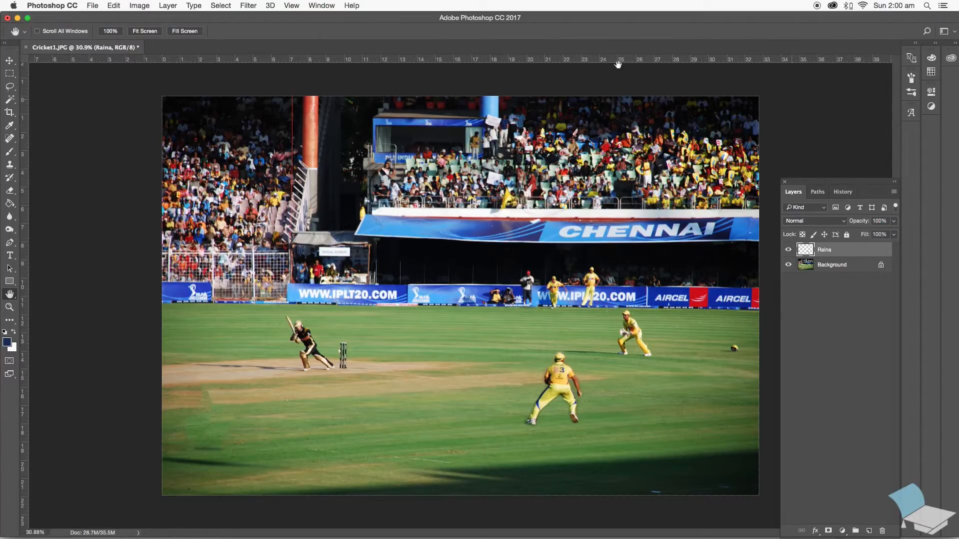
{"action": "left_click", "coordinate": [119, 7]}
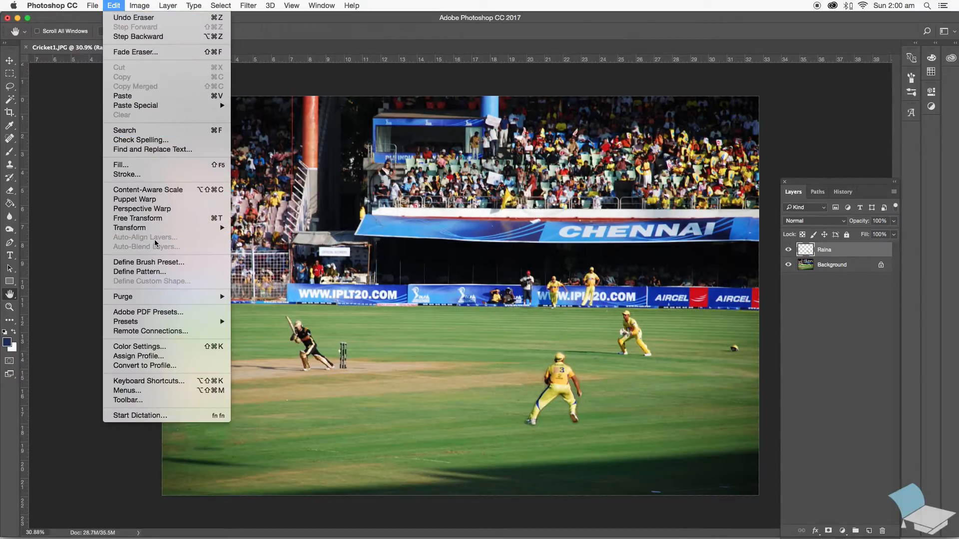
{"action": "mouse_move", "coordinate": [167, 230]}
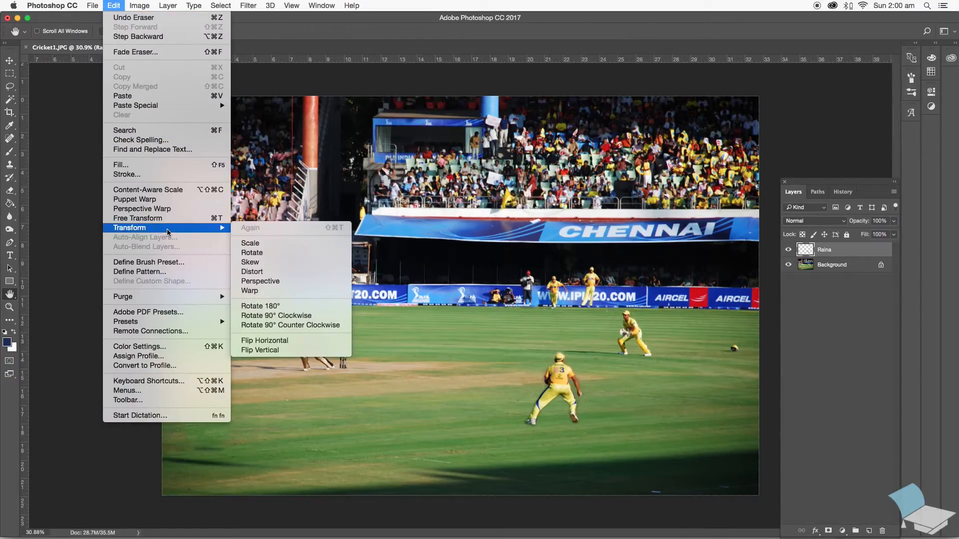
{"action": "left_click", "coordinate": [280, 340]}
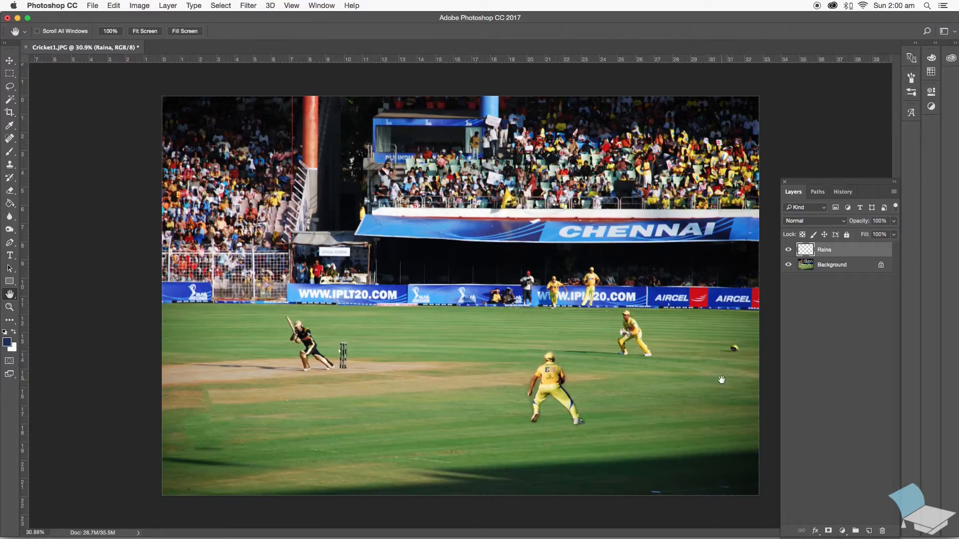
{"action": "left_click_drag", "start_coordinate": [571, 370], "coordinate": [571, 372]}
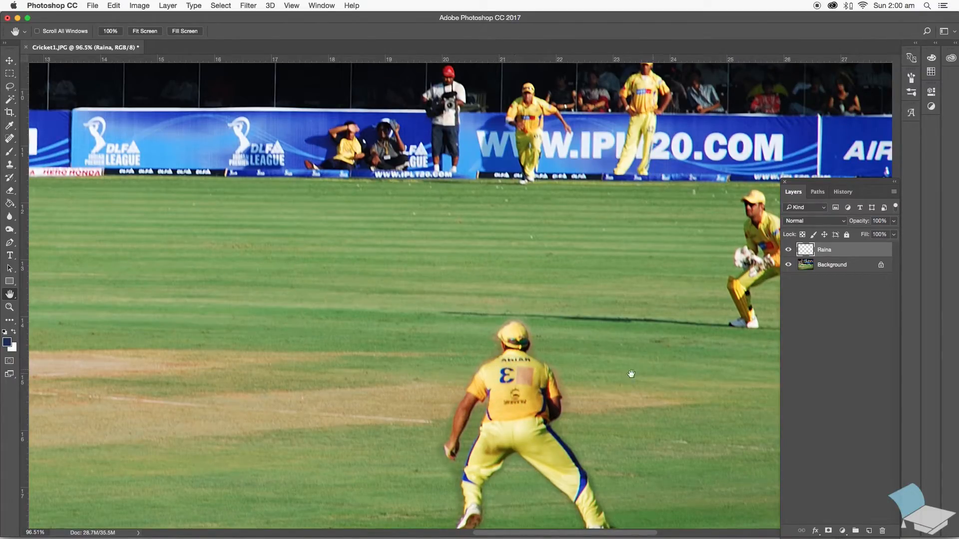
{"action": "scroll", "coordinate": [691, 396], "scroll_direction": "down", "scroll_amount": 5}
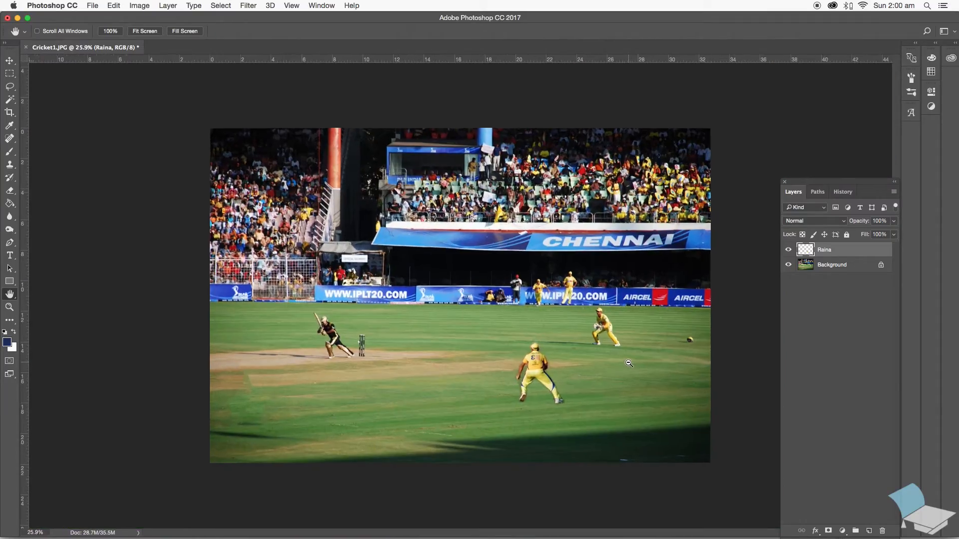
{"action": "scroll", "coordinate": [629, 363], "scroll_direction": "up", "scroll_amount": 1}
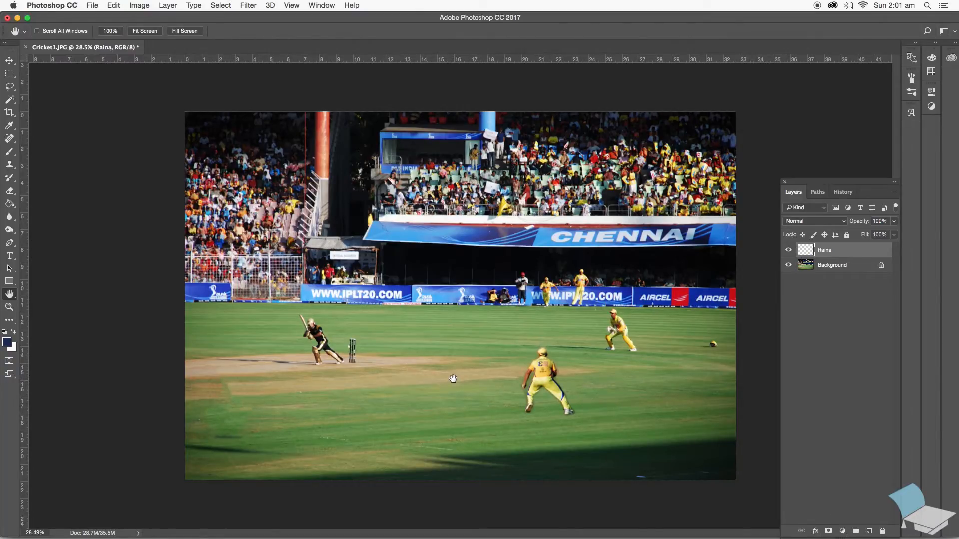
Revert the photo to its original Cricket1.JPG history snapshot and return to the layer list
{"action": "left_click", "coordinate": [843, 192]}
{"action": "left_click", "coordinate": [837, 211]}
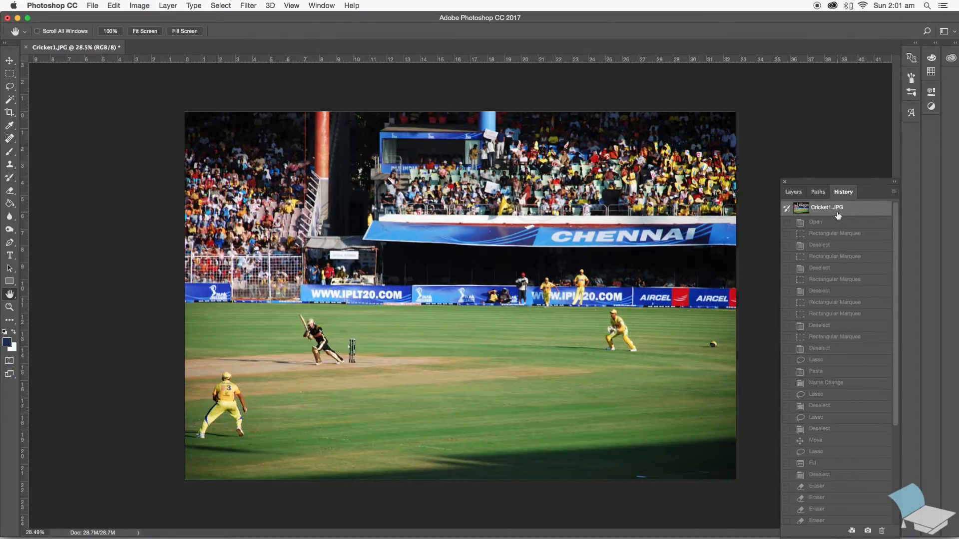
{"action": "left_click", "coordinate": [799, 193]}
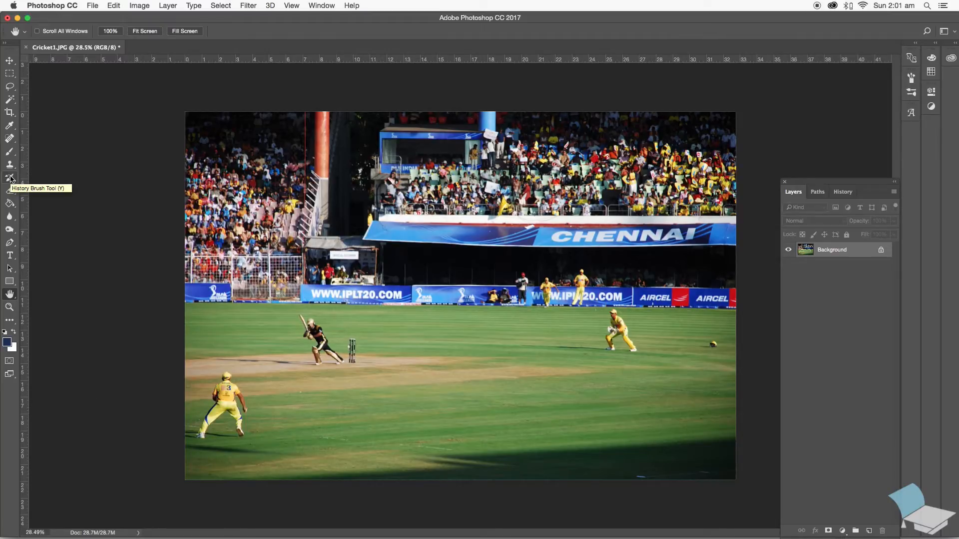
Trace a closed path around the lower-left fielder, including the gap between his legs, with the Pen tool in Path mode
{"action": "left_click", "coordinate": [9, 242]}
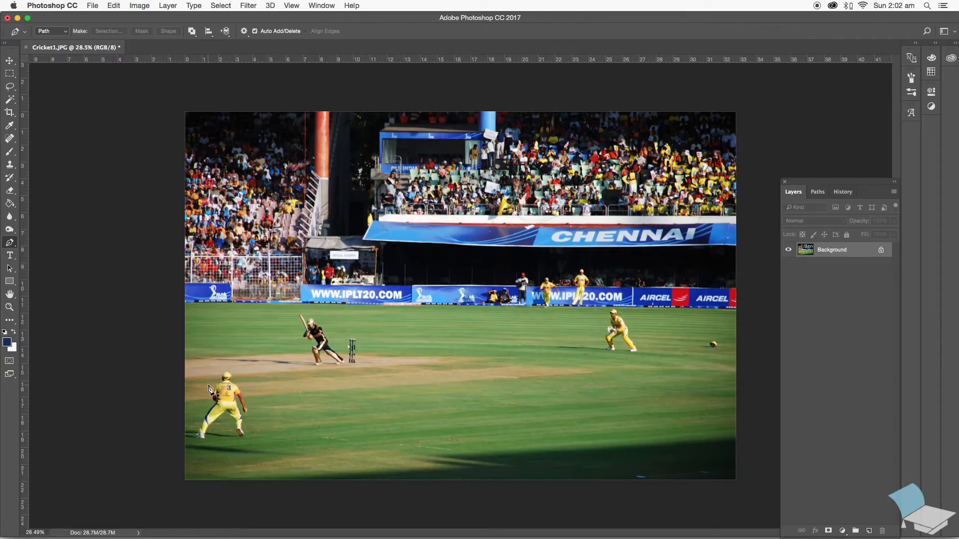
{"action": "scroll", "coordinate": [209, 402], "scroll_direction": "up", "scroll_amount": 5}
{"action": "scroll", "coordinate": [196, 407], "scroll_direction": "up", "scroll_amount": 1}
{"action": "key", "text": "space"}
{"action": "left_click_drag", "start_coordinate": [195, 407], "coordinate": [480, 278]}
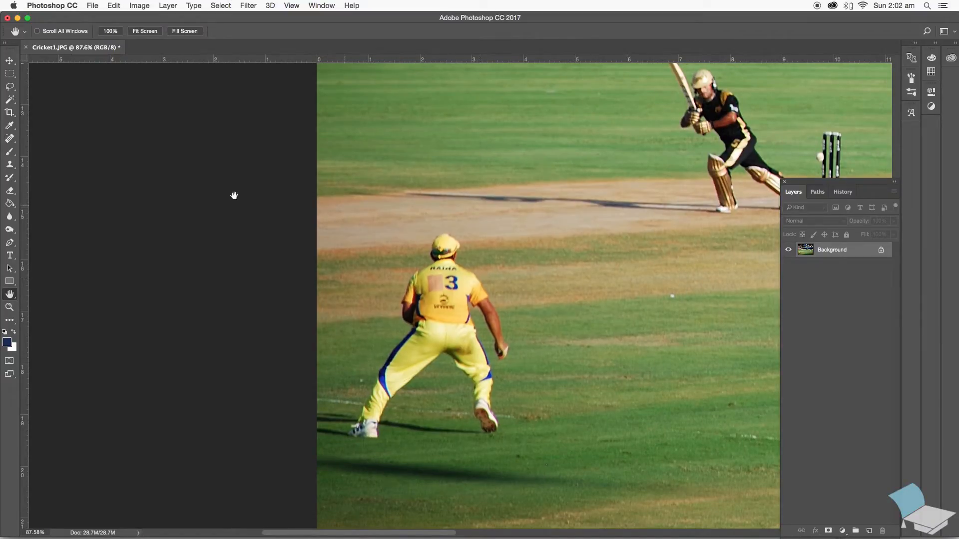
{"action": "left_click", "coordinate": [10, 242]}
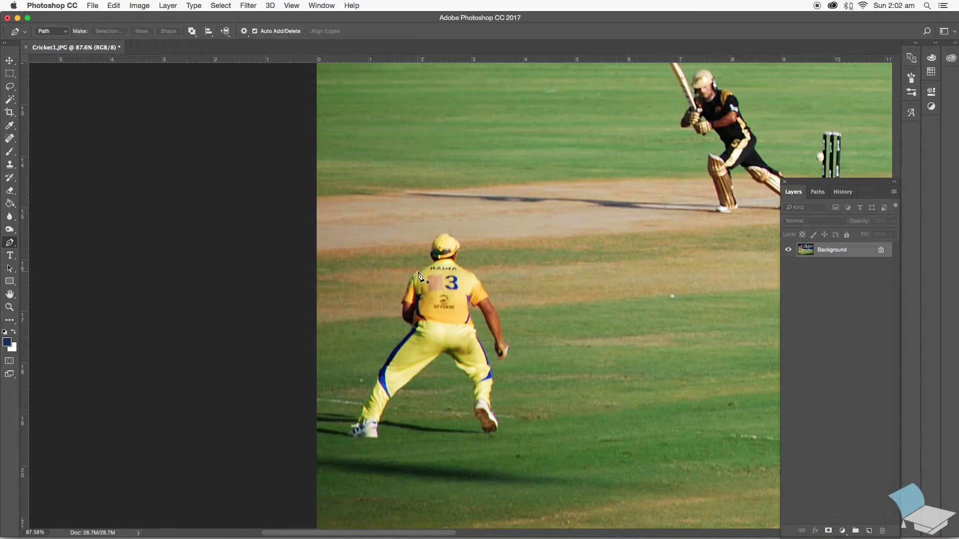
{"action": "left_click", "coordinate": [428, 230]}
{"action": "left_click_drag", "start_coordinate": [398, 308], "coordinate": [394, 315]}
{"action": "left_click_drag", "start_coordinate": [395, 316], "coordinate": [372, 374]}
{"action": "left_click_drag", "start_coordinate": [339, 406], "coordinate": [387, 442]}
{"action": "left_click", "coordinate": [393, 426]}
{"action": "left_click", "coordinate": [405, 405]}
{"action": "left_click", "coordinate": [425, 387]}
{"action": "left_click", "coordinate": [445, 370]}
{"action": "left_click_drag", "start_coordinate": [464, 383], "coordinate": [510, 377]}
{"action": "left_click", "coordinate": [470, 429]}
{"action": "left_click", "coordinate": [484, 445]}
{"action": "left_click", "coordinate": [509, 436]}
{"action": "left_click", "coordinate": [502, 406]}
{"action": "left_click", "coordinate": [511, 368]}
{"action": "left_click", "coordinate": [519, 342]}
{"action": "left_click", "coordinate": [506, 318]}
{"action": "left_click", "coordinate": [494, 287]}
{"action": "left_click", "coordinate": [480, 264]}
{"action": "left_click_drag", "start_coordinate": [468, 260], "coordinate": [449, 227]}
{"action": "left_click", "coordinate": [468, 229]}
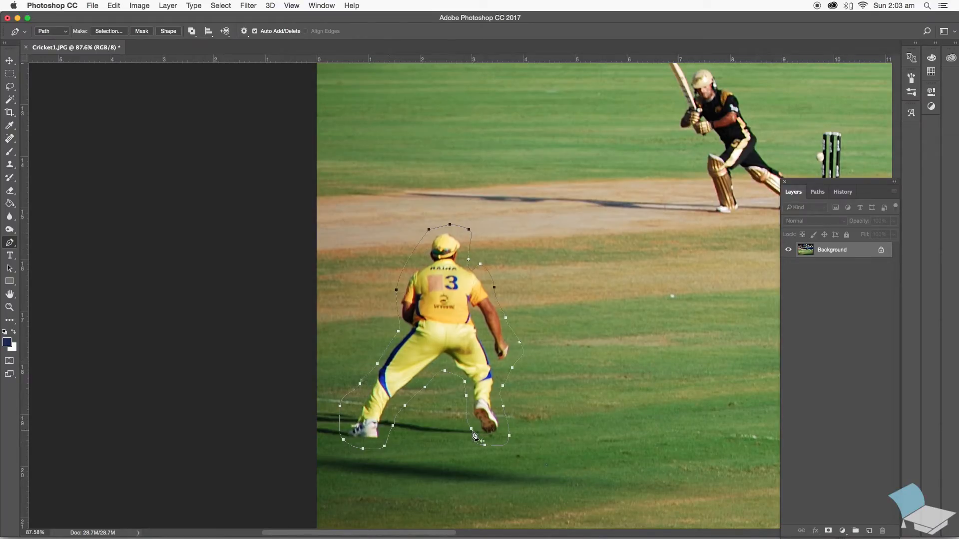
Try to move the traced fielder with the Move tool
{"action": "left_click", "coordinate": [14, 63]}
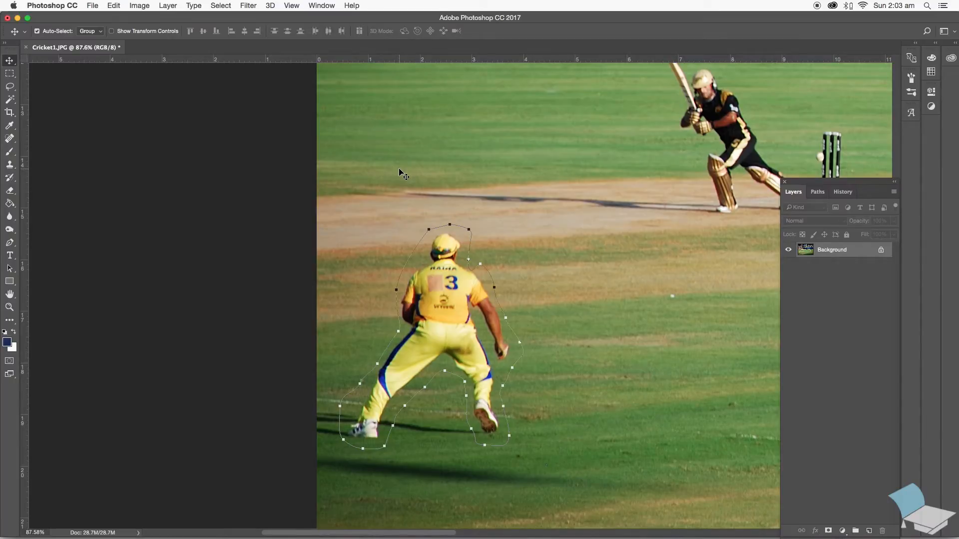
{"action": "left_click_drag", "start_coordinate": [528, 295], "coordinate": [547, 300]}
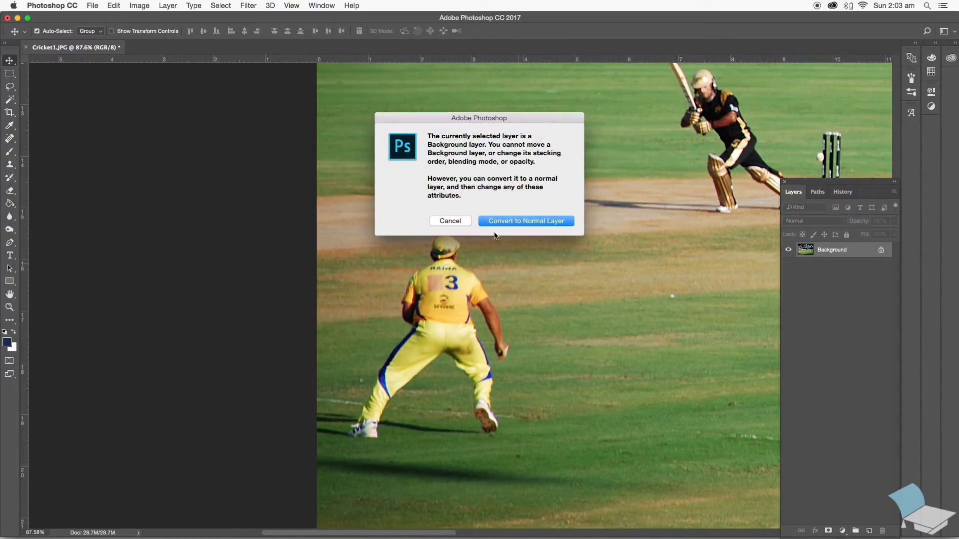
{"action": "left_click", "coordinate": [456, 222]}
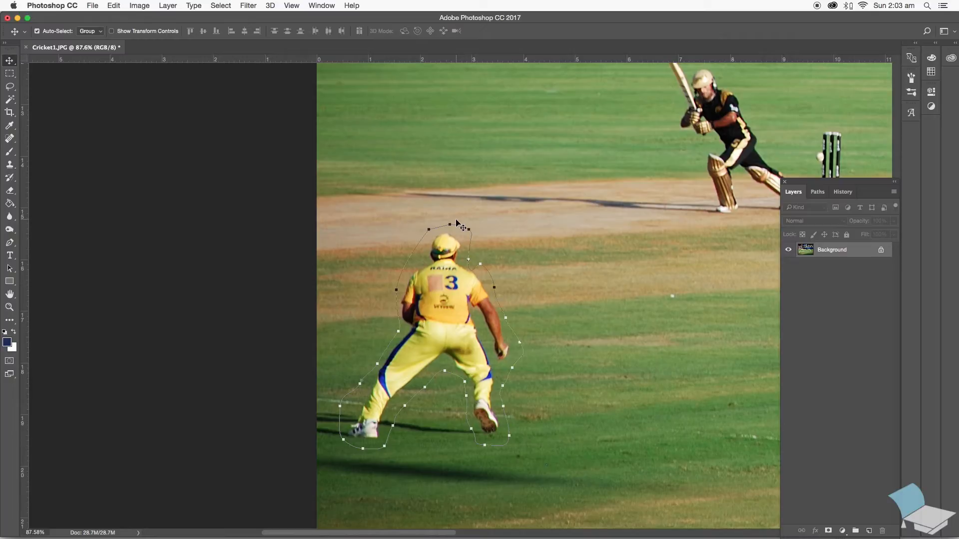
Show the document's paths and examine the entry for the outline traced around the fielder
{"action": "left_click", "coordinate": [819, 192]}
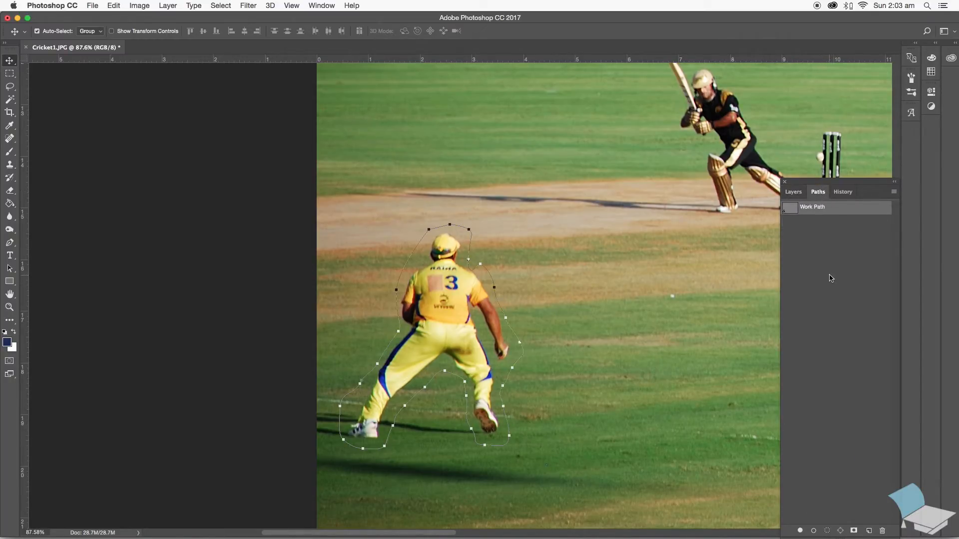
{"action": "left_click", "coordinate": [321, 6]}
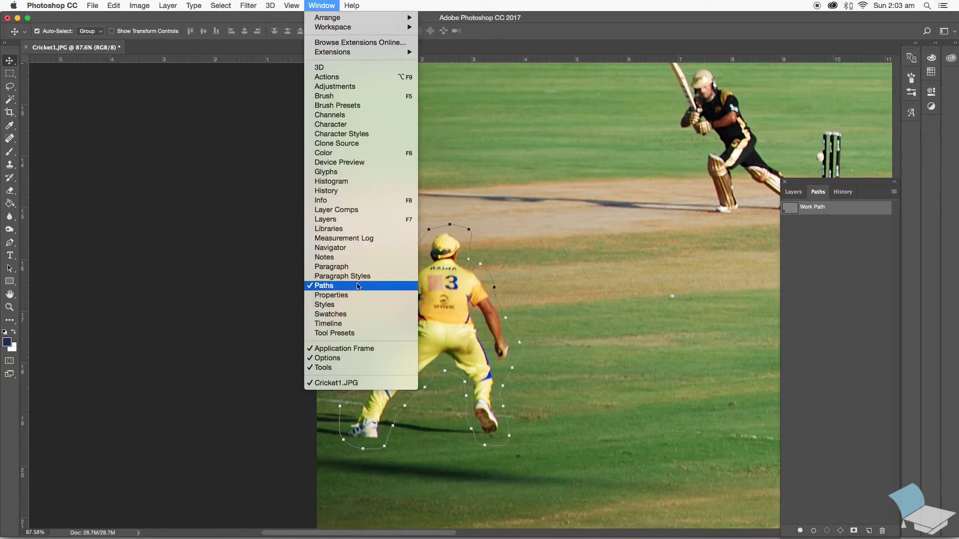
{"action": "left_click", "coordinate": [875, 244]}
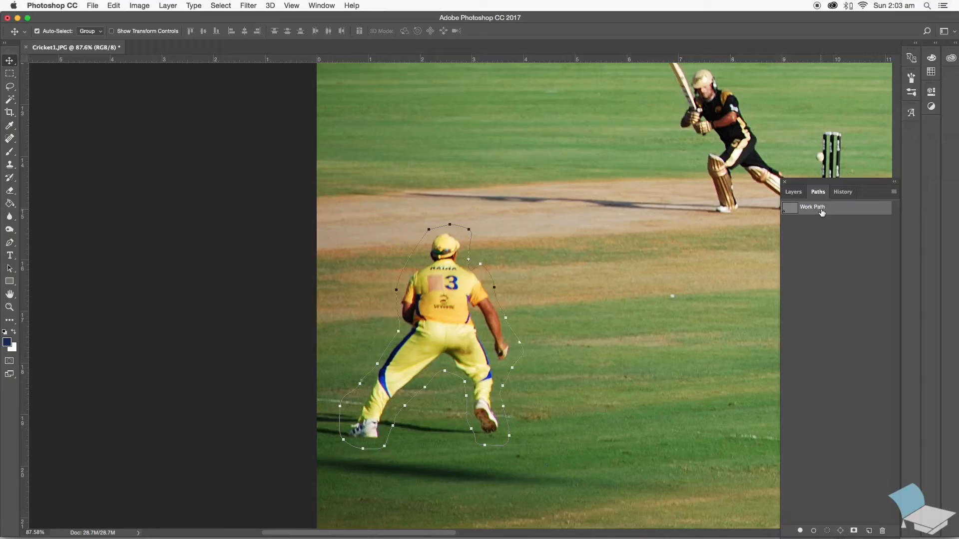
Load the fielder's path as a selection, then copy and paste him from the Background onto a new layer
{"action": "left_click", "coordinate": [827, 533]}
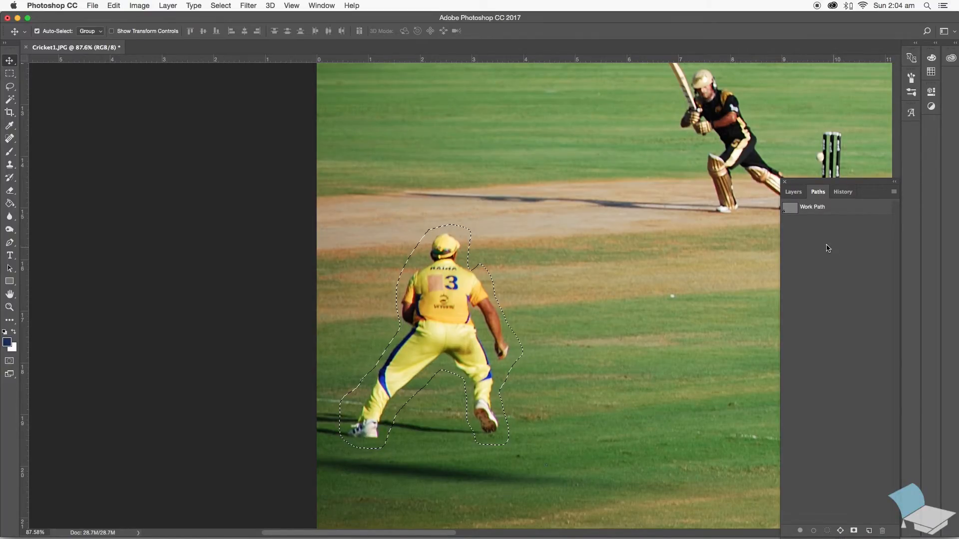
{"action": "left_click", "coordinate": [795, 194]}
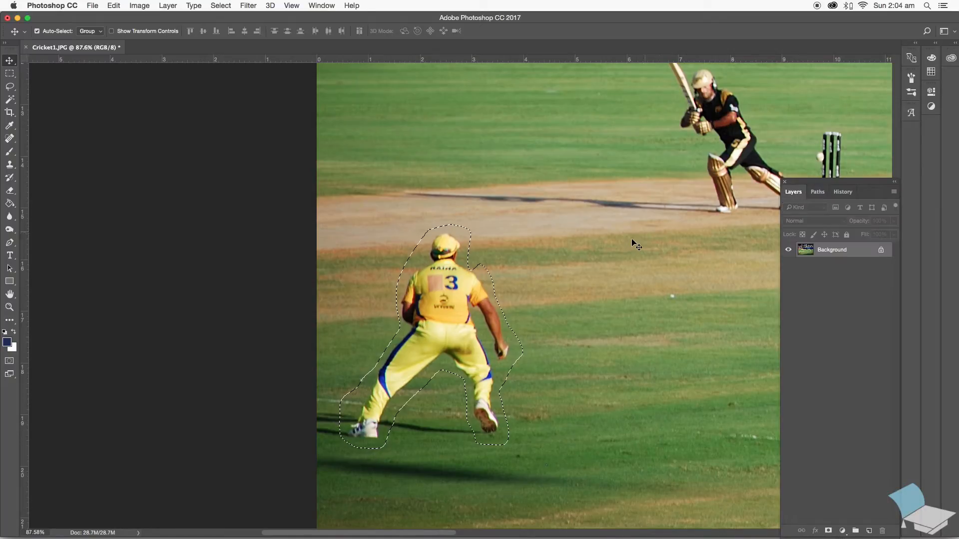
{"action": "key", "text": "super+c"}
{"action": "key", "text": "super+v"}
{"action": "left_click", "coordinate": [789, 264]}
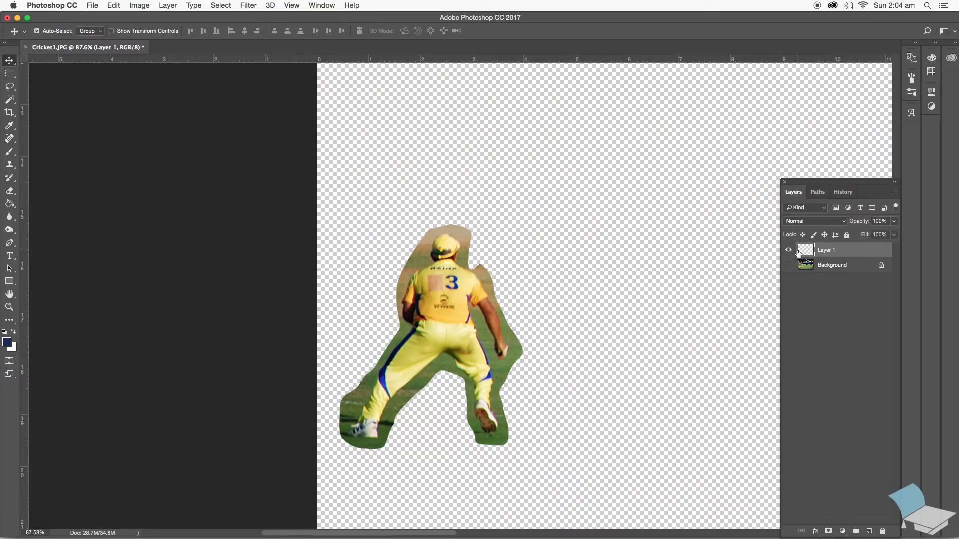
{"action": "left_click", "coordinate": [789, 265]}
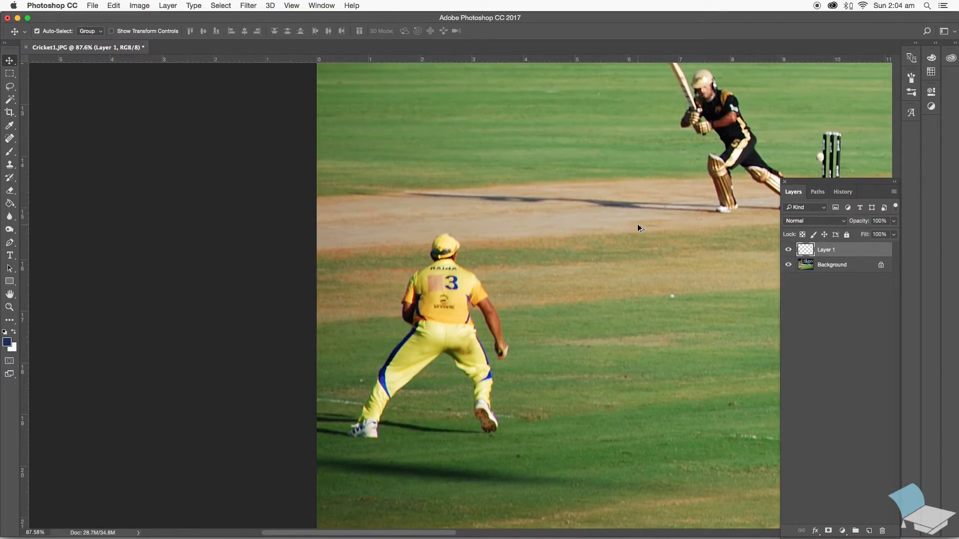
Move the copied fielder across the photo to the open grass to the right of the stumps
{"action": "scroll", "coordinate": [637, 225], "scroll_direction": "down", "scroll_amount": 5}
{"action": "key", "text": "space"}
{"action": "left_click_drag", "start_coordinate": [622, 240], "coordinate": [365, 291]}
{"action": "left_click_drag", "start_coordinate": [297, 298], "coordinate": [585, 303]}
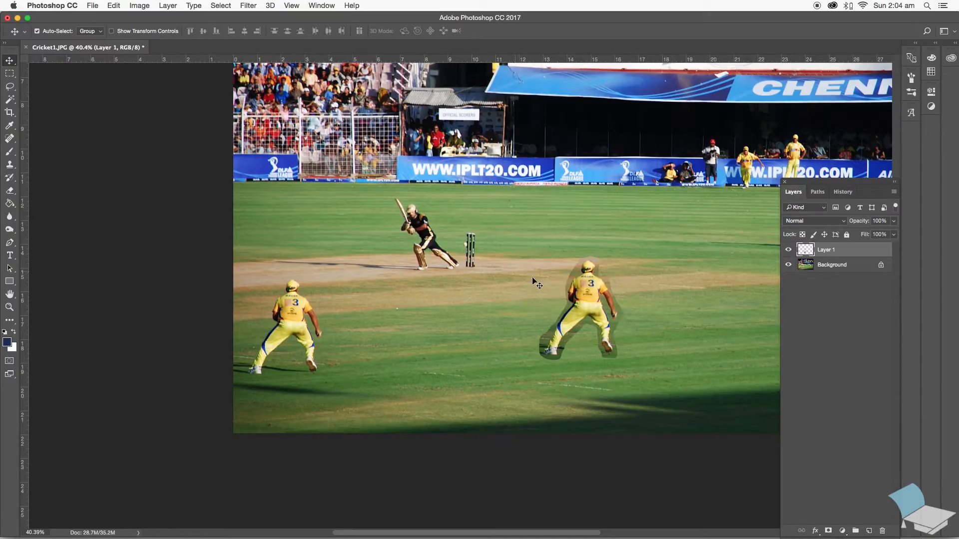
Try painting with the Clone Stamp on Layer 1 near the pitch without defining a source point
{"action": "scroll", "coordinate": [250, 322], "scroll_direction": "up", "scroll_amount": 3}
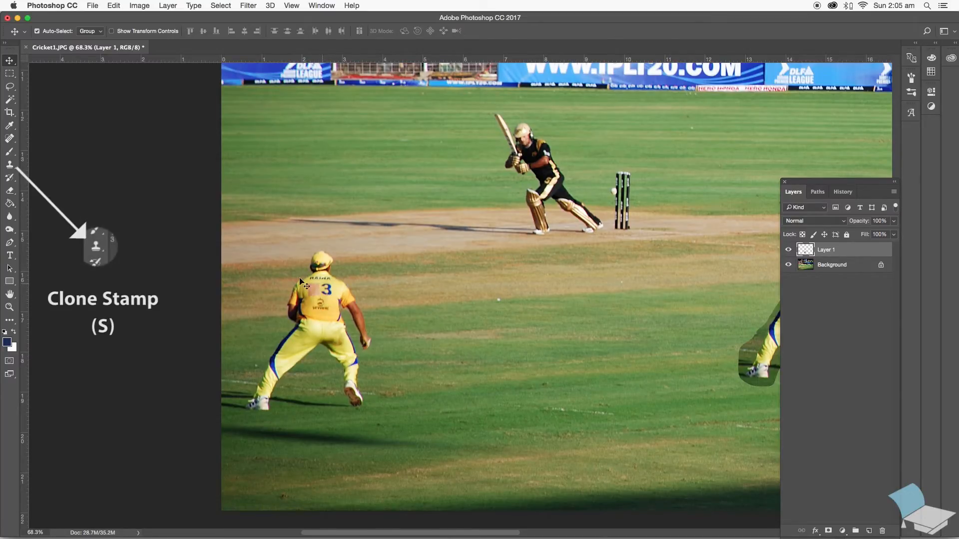
{"action": "left_click", "coordinate": [12, 166]}
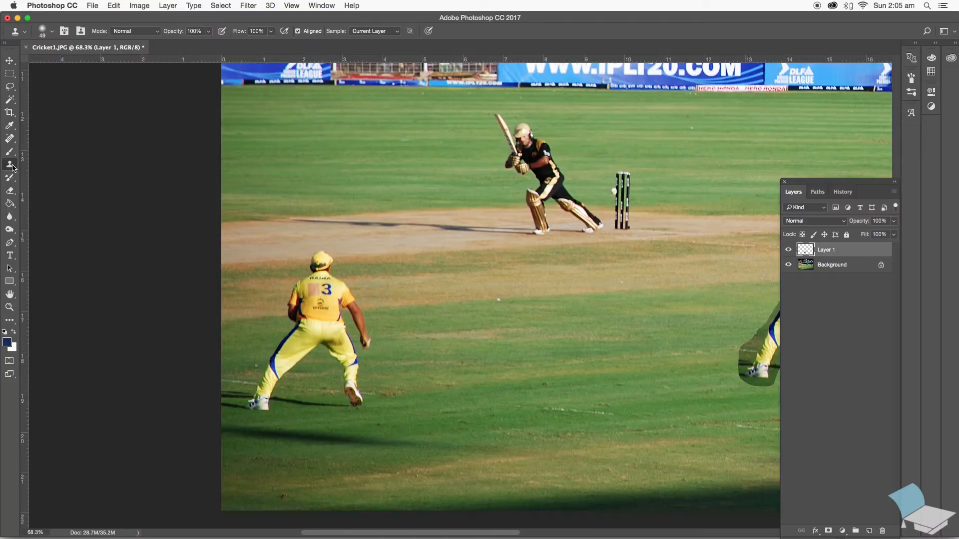
{"action": "left_click", "coordinate": [458, 266]}
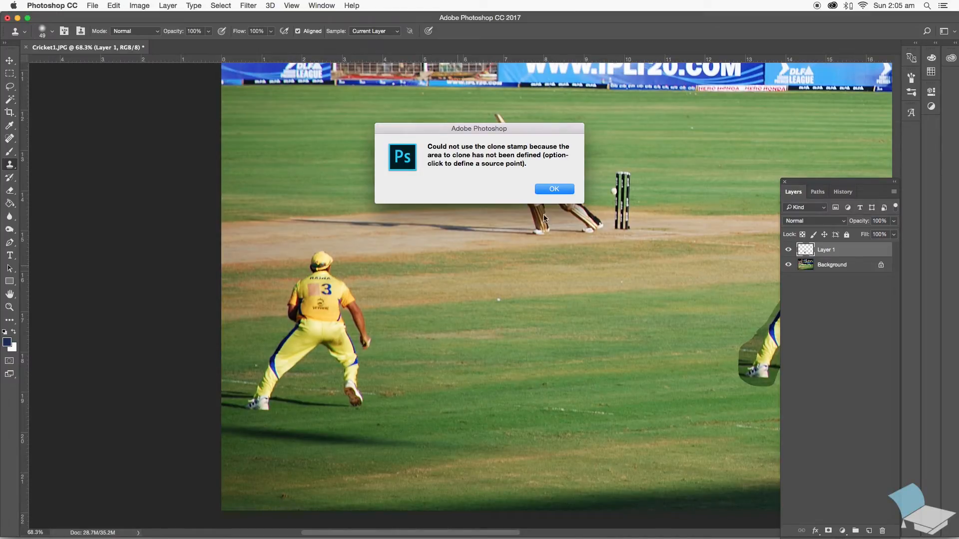
{"action": "left_click", "coordinate": [562, 191]}
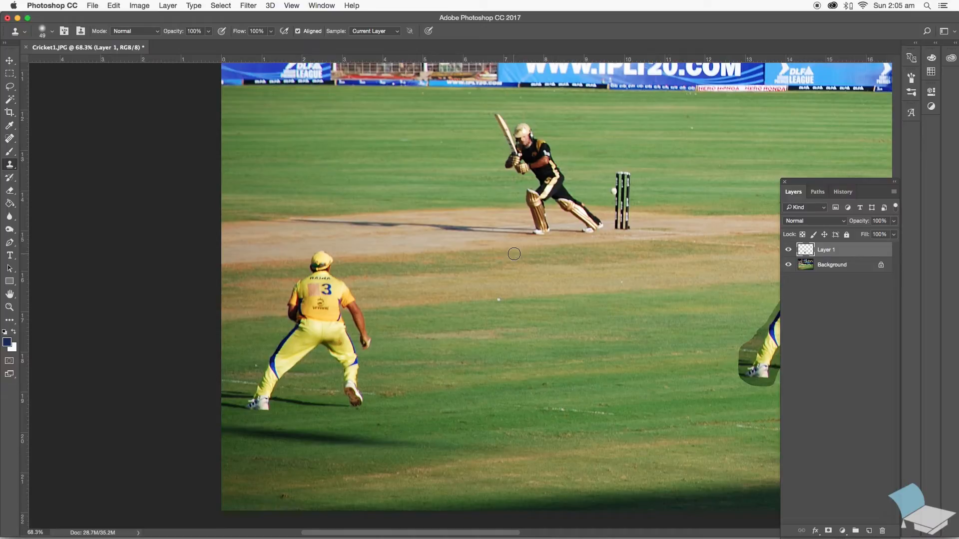
Clone nearby pitch and grass over the original fielder on the Background layer until he is fully covered
{"action": "key", "text": "alt"}
{"action": "left_click", "coordinate": [844, 267]}
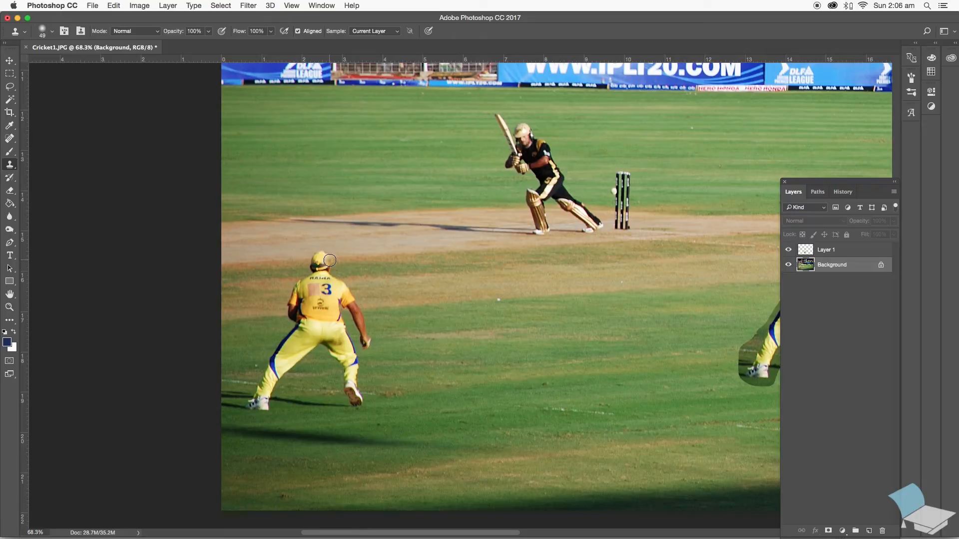
{"action": "mouse_move", "coordinate": [329, 260]}
{"action": "left_mouse_down"}
{"action": "mouse_move", "coordinate": [301, 267]}
{"action": "mouse_move", "coordinate": [357, 280]}
{"action": "mouse_move", "coordinate": [274, 288]}
{"action": "mouse_move", "coordinate": [348, 291]}
{"action": "mouse_move", "coordinate": [354, 309]}
{"action": "mouse_move", "coordinate": [418, 302]}
{"action": "mouse_move", "coordinate": [433, 338]}
{"action": "mouse_move", "coordinate": [364, 342]}
{"action": "mouse_move", "coordinate": [356, 308]}
{"action": "mouse_move", "coordinate": [365, 347]}
{"action": "mouse_move", "coordinate": [358, 372]}
{"action": "mouse_move", "coordinate": [345, 330]}
{"action": "left_mouse_up"}
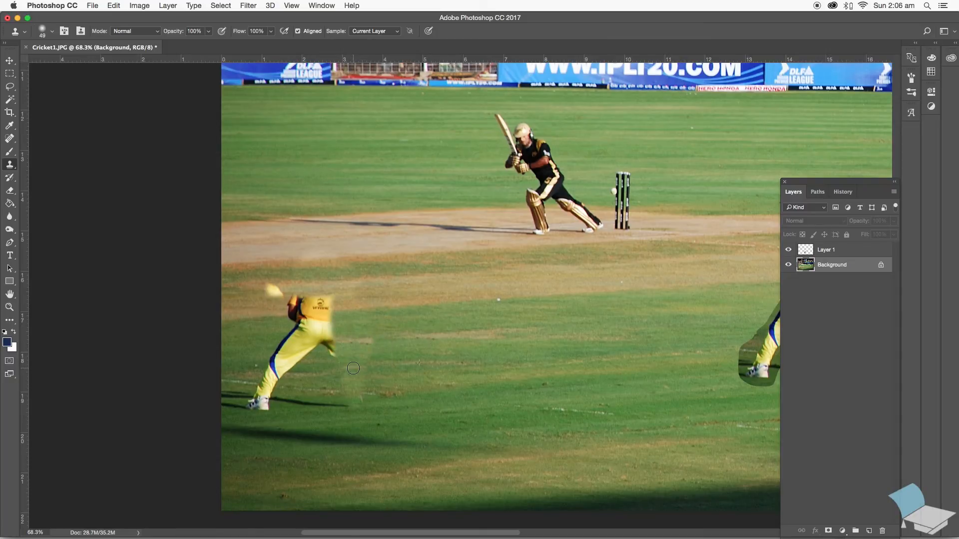
{"action": "left_click", "coordinate": [240, 371], "text": "alt"}
{"action": "mouse_move", "coordinate": [277, 359]}
{"action": "left_mouse_down"}
{"action": "mouse_move", "coordinate": [239, 380]}
{"action": "mouse_move", "coordinate": [255, 408]}
{"action": "mouse_move", "coordinate": [323, 406]}
{"action": "mouse_move", "coordinate": [282, 358]}
{"action": "mouse_move", "coordinate": [264, 281]}
{"action": "mouse_move", "coordinate": [321, 297]}
{"action": "mouse_move", "coordinate": [324, 317]}
{"action": "mouse_move", "coordinate": [285, 350]}
{"action": "mouse_move", "coordinate": [293, 356]}
{"action": "mouse_move", "coordinate": [291, 336]}
{"action": "mouse_move", "coordinate": [308, 349]}
{"action": "left_mouse_up"}
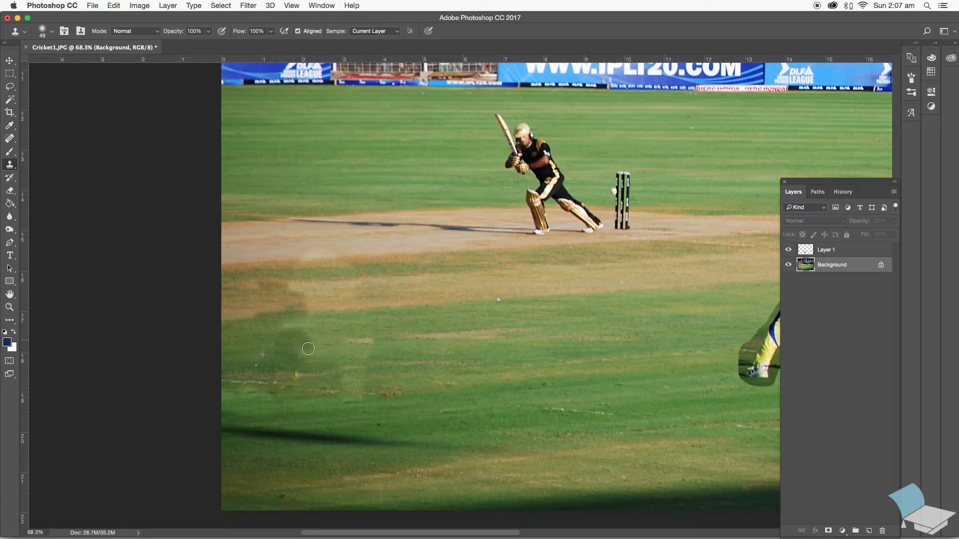
Enlarge the Clone Stamp brush to 84 px and blend the dark patch where the original fielder stood
{"action": "left_click", "coordinate": [51, 31]}
{"action": "left_click_drag", "start_coordinate": [72, 63], "coordinate": [81, 62]}
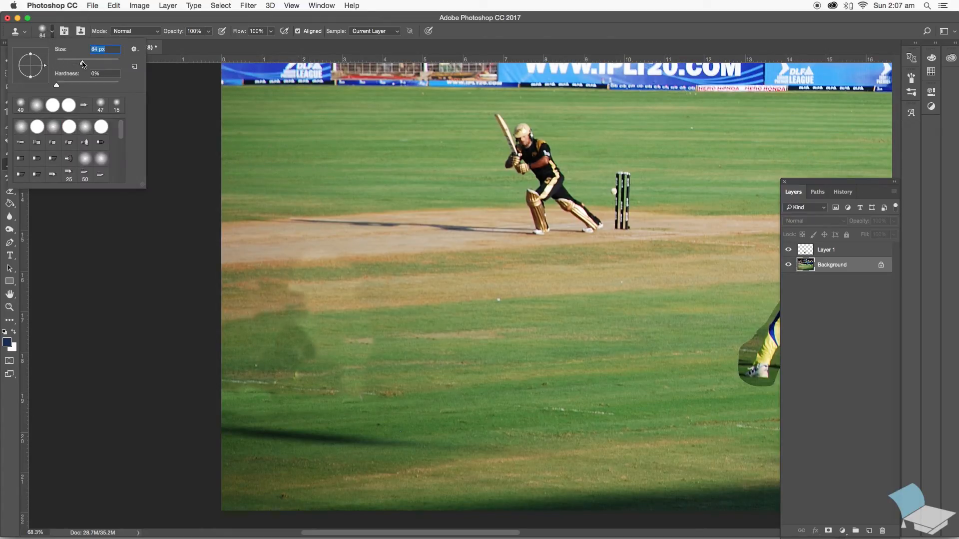
{"action": "left_click", "coordinate": [279, 18]}
{"action": "mouse_move", "coordinate": [270, 321]}
{"action": "left_mouse_down"}
{"action": "mouse_move", "coordinate": [255, 345]}
{"action": "mouse_move", "coordinate": [304, 336]}
{"action": "mouse_move", "coordinate": [281, 355]}
{"action": "mouse_move", "coordinate": [347, 351]}
{"action": "mouse_move", "coordinate": [311, 347]}
{"action": "left_mouse_up"}
{"action": "left_click", "coordinate": [401, 357], "text": "alt"}
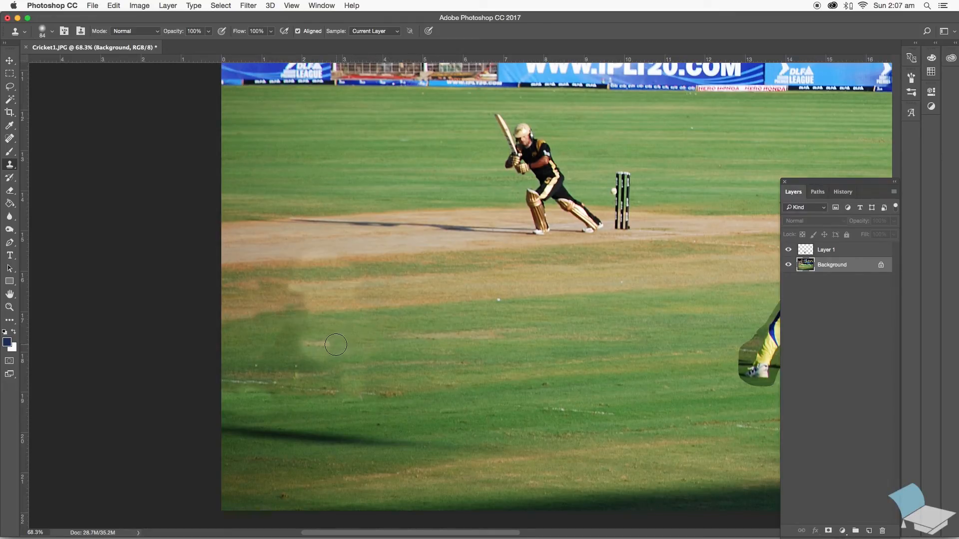
Lasso the leftover background around the moved fielder's cap and right shoulder on Layer 1 and delete it
{"action": "scroll", "coordinate": [332, 344], "scroll_direction": "down", "scroll_amount": 2}
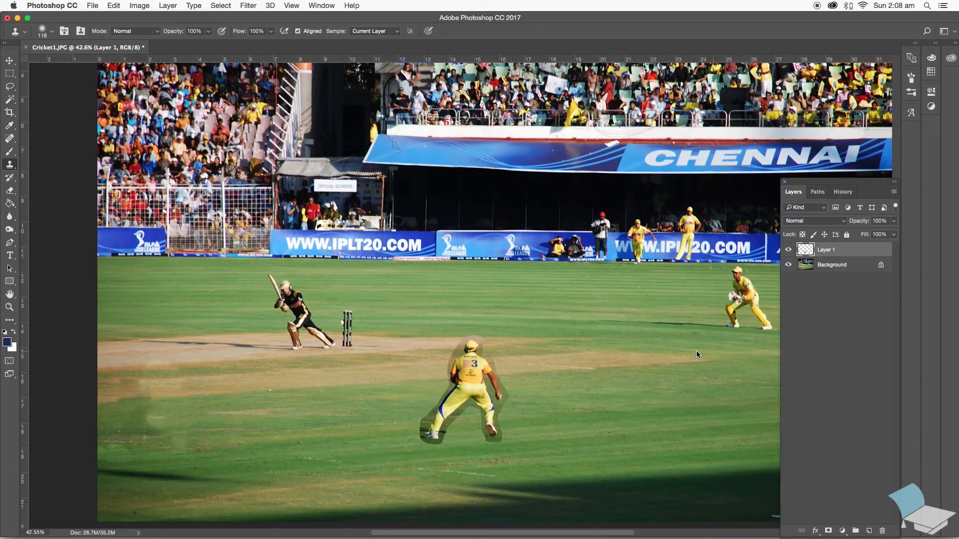
{"action": "scroll", "coordinate": [510, 419], "scroll_direction": "up", "scroll_amount": 3}
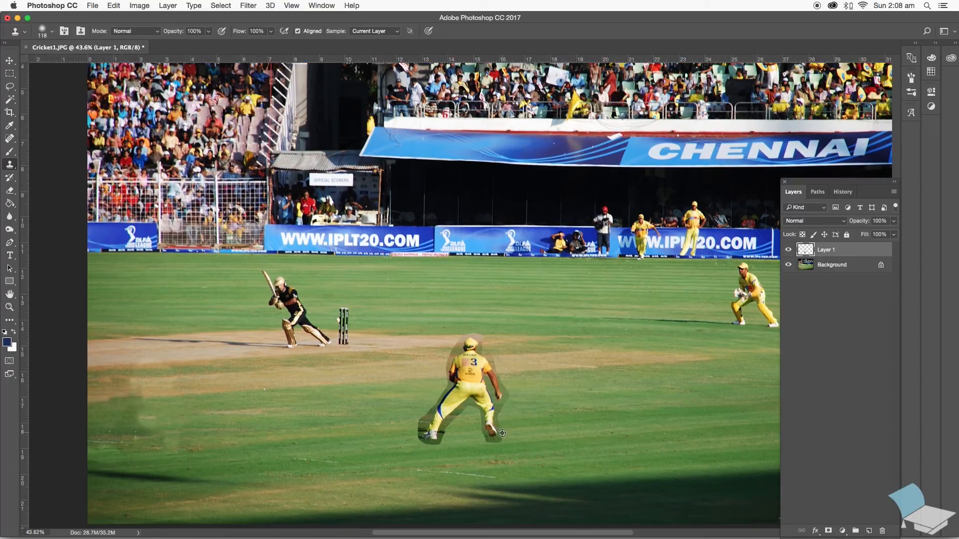
{"action": "scroll", "coordinate": [474, 391], "scroll_direction": "up", "scroll_amount": 3}
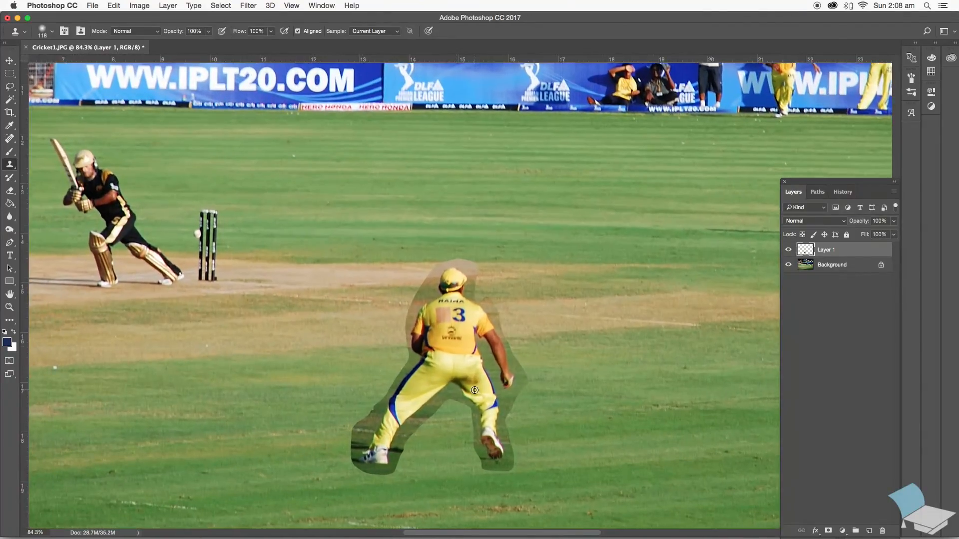
{"action": "scroll", "coordinate": [474, 379], "scroll_direction": "up", "scroll_amount": 4}
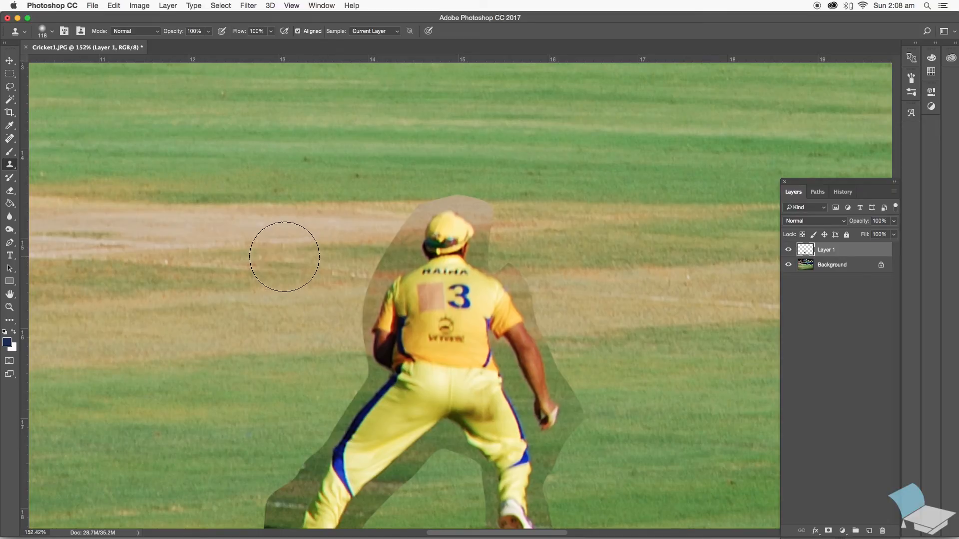
{"action": "left_click_drag", "start_coordinate": [364, 234], "coordinate": [417, 260]}
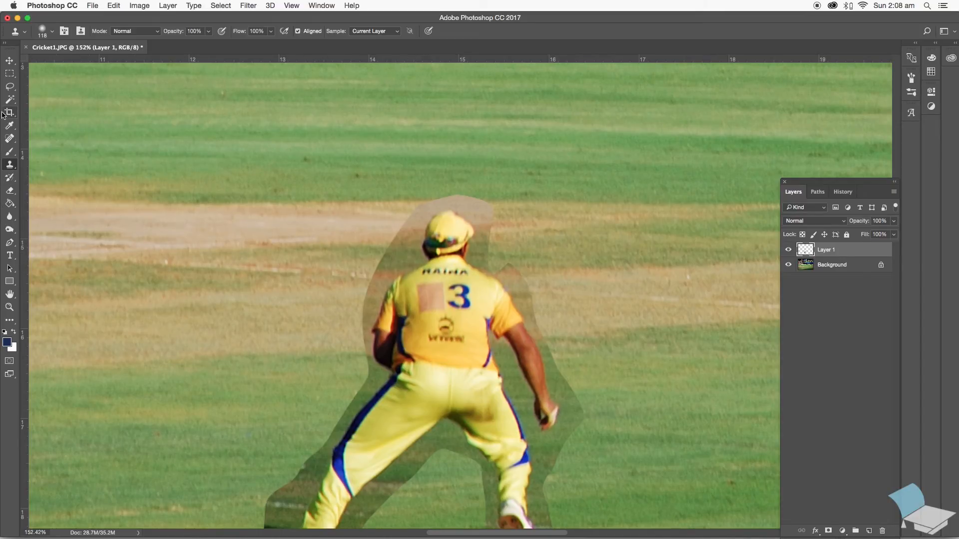
{"action": "left_click", "coordinate": [10, 86]}
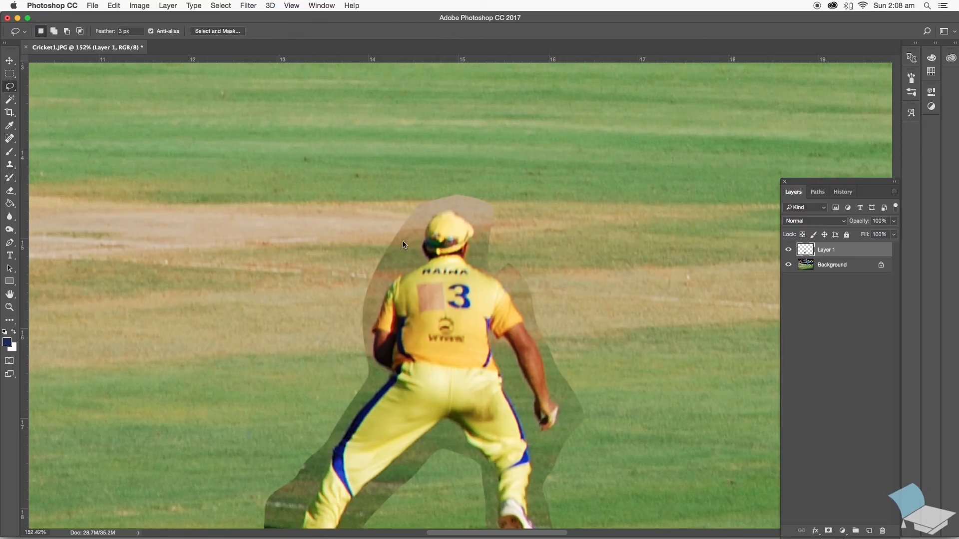
{"action": "left_click", "coordinate": [9, 74]}
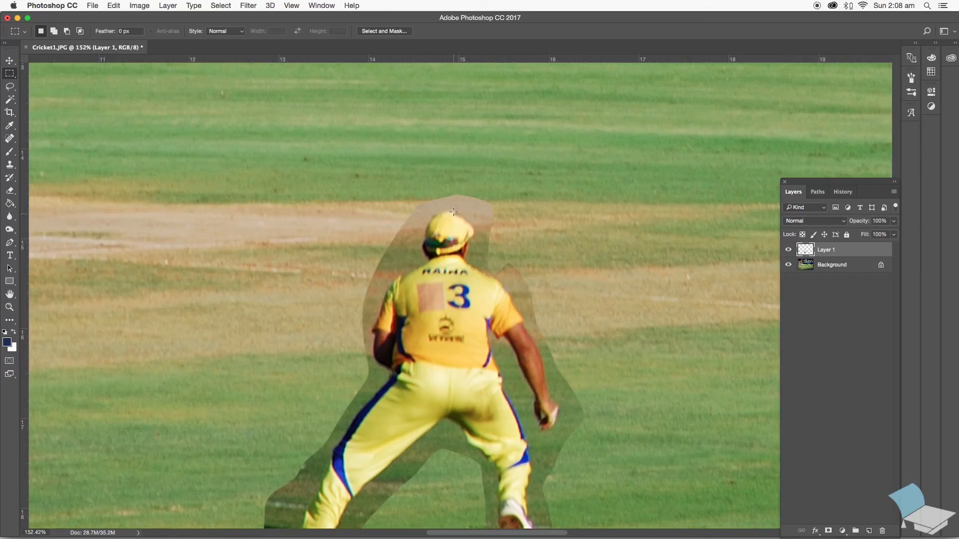
{"action": "mouse_move", "coordinate": [438, 196]}
{"action": "left_mouse_down"}
{"action": "mouse_move", "coordinate": [474, 229]}
{"action": "mouse_move", "coordinate": [468, 259]}
{"action": "mouse_move", "coordinate": [523, 318]}
{"action": "mouse_move", "coordinate": [554, 321]}
{"action": "mouse_move", "coordinate": [443, 156]}
{"action": "left_mouse_up"}
{"action": "key", "text": "l"}
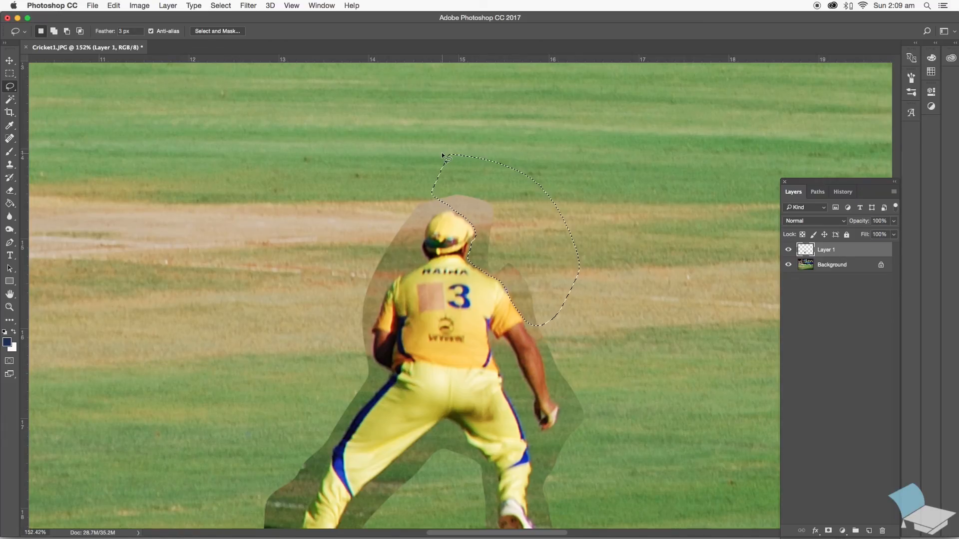
{"action": "key", "text": "Delete"}
{"action": "key", "text": "super+d"}
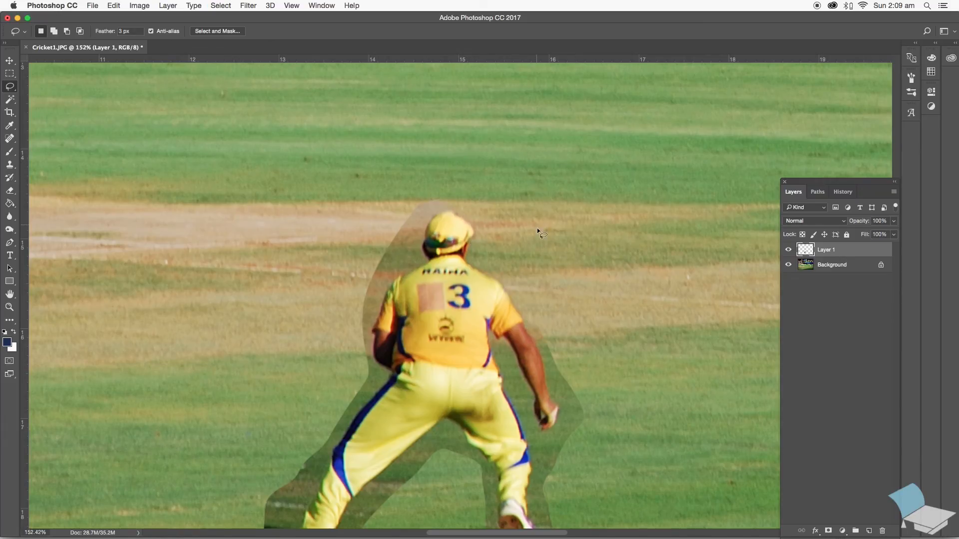
Lasso the excess background along the outside of the moved fielder's right arm and delete it
{"action": "scroll", "coordinate": [549, 257], "scroll_direction": "down", "scroll_amount": 5}
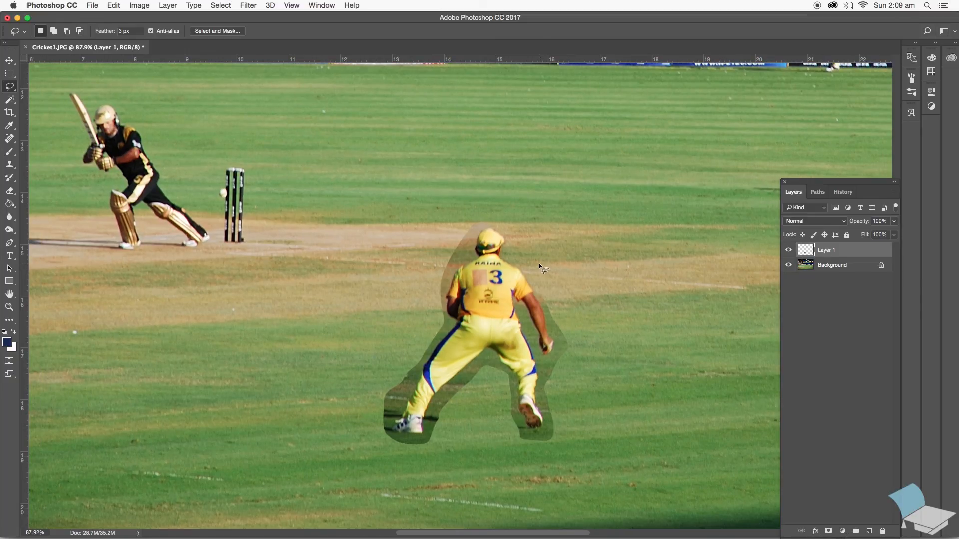
{"action": "mouse_move", "coordinate": [528, 278]}
{"action": "left_mouse_down"}
{"action": "mouse_move", "coordinate": [556, 354]}
{"action": "mouse_move", "coordinate": [572, 277]}
{"action": "mouse_move", "coordinate": [544, 248]}
{"action": "left_mouse_up"}
{"action": "key", "text": "Delete"}
{"action": "key", "text": "super+d"}
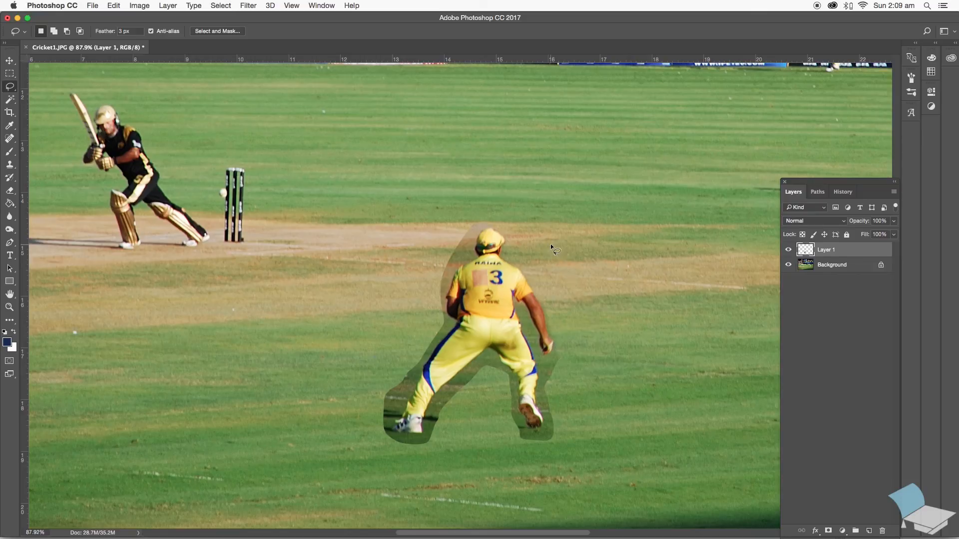
Flip the moved fielder on Layer 1 horizontally
{"action": "scroll", "coordinate": [552, 249], "scroll_direction": "down", "scroll_amount": 3}
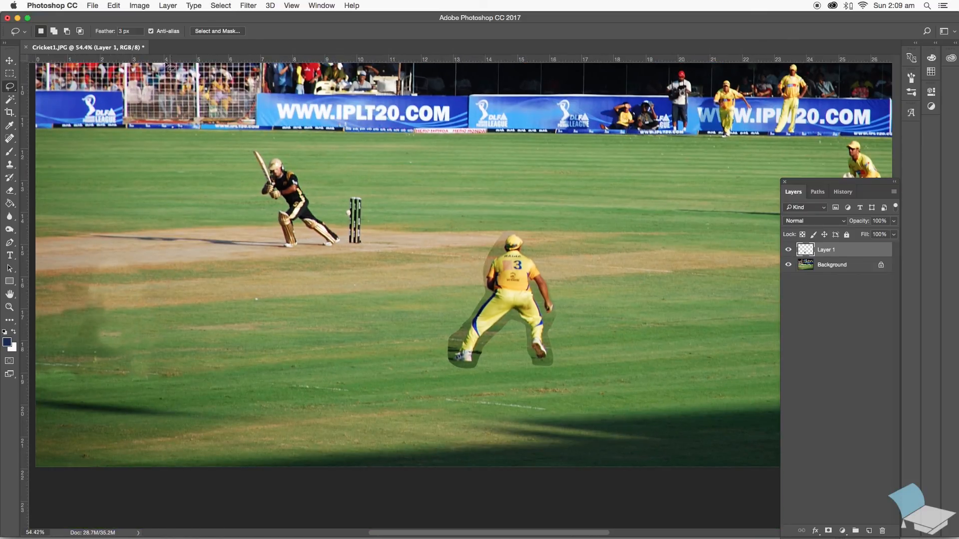
{"action": "left_click", "coordinate": [113, 6]}
{"action": "mouse_move", "coordinate": [165, 227]}
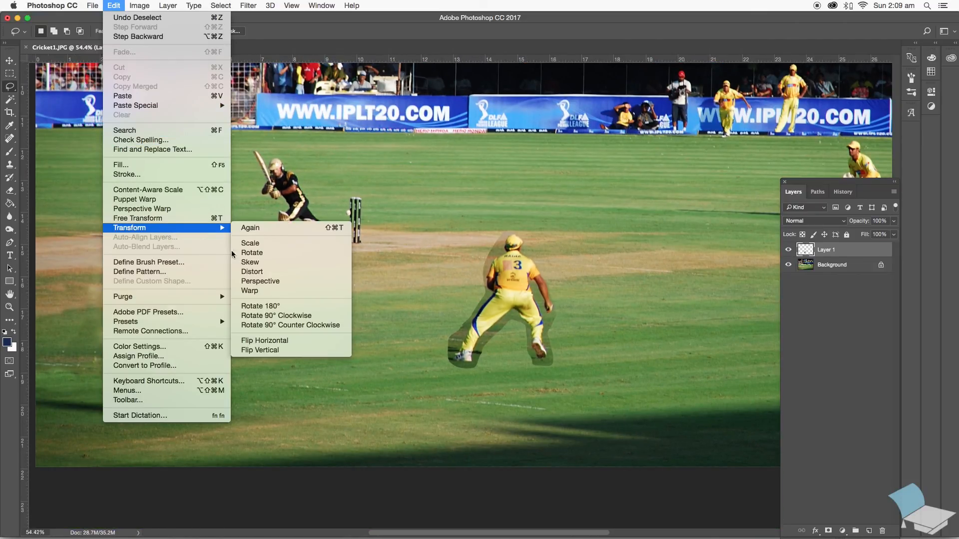
{"action": "left_click", "coordinate": [298, 342]}
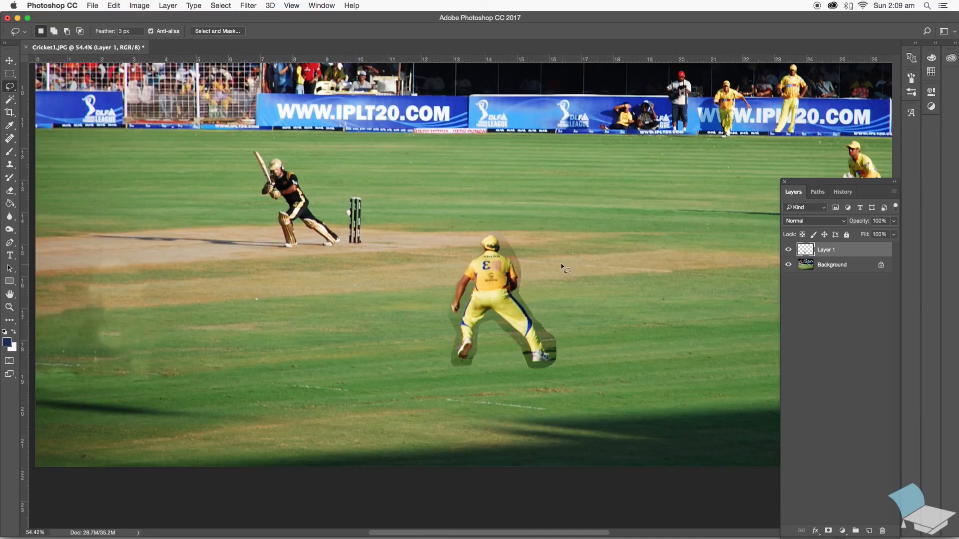
{"action": "scroll", "coordinate": [562, 262], "scroll_direction": "down", "scroll_amount": 2}
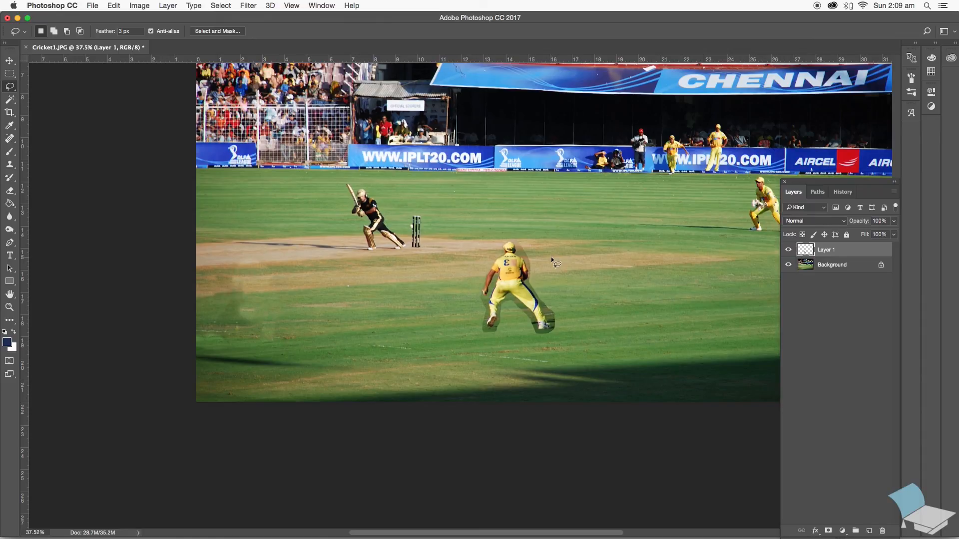
{"action": "key", "text": "space"}
{"action": "left_click_drag", "start_coordinate": [551, 257], "coordinate": [436, 255]}
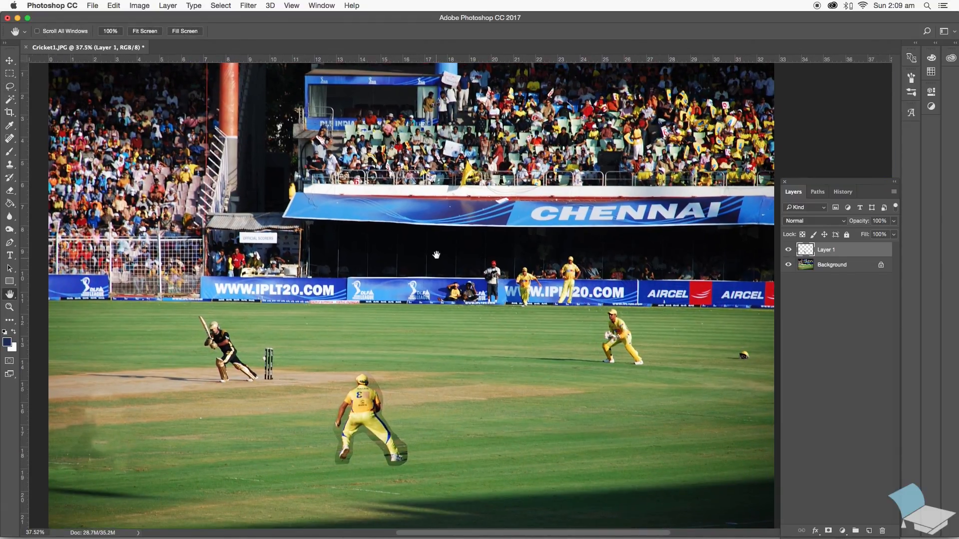